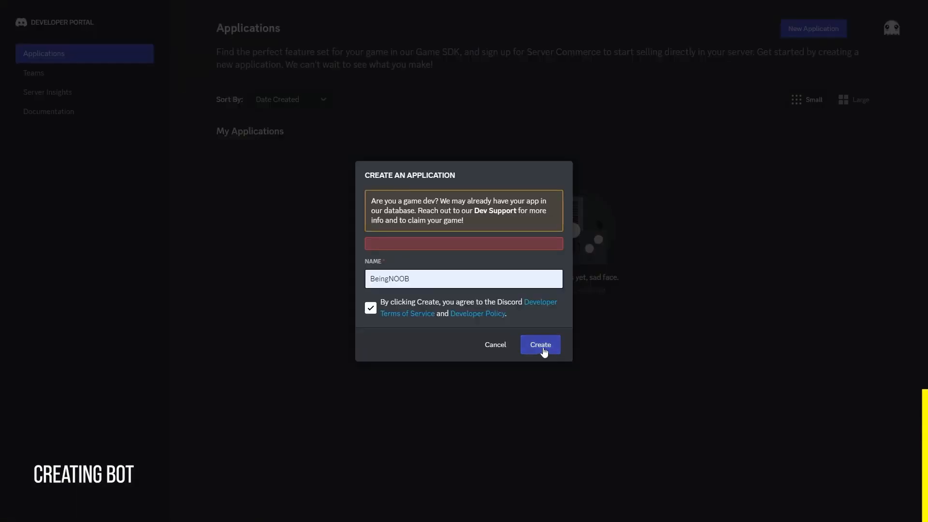
Create the BeingNOOB application, add a bot user, and enable and save its privileged intents.
{"action": "left_click", "coordinate": [668, 408]}
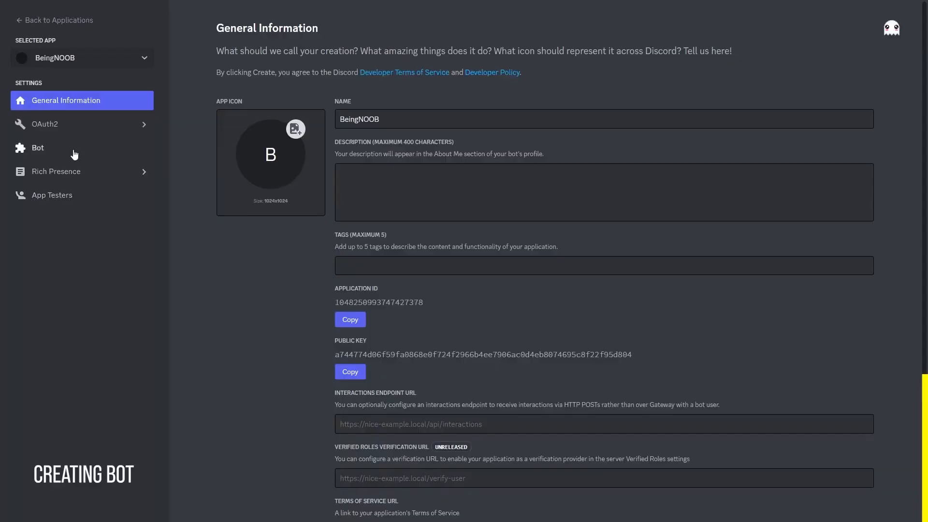
{"action": "left_click", "coordinate": [67, 152]}
{"action": "left_click", "coordinate": [851, 120]}
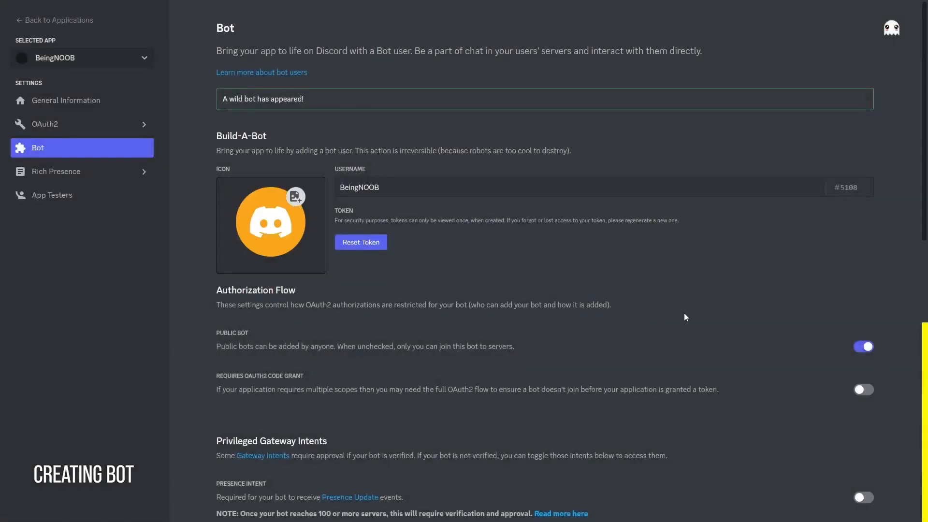
{"action": "scroll", "coordinate": [684, 313], "scroll_direction": "down", "scroll_amount": 5}
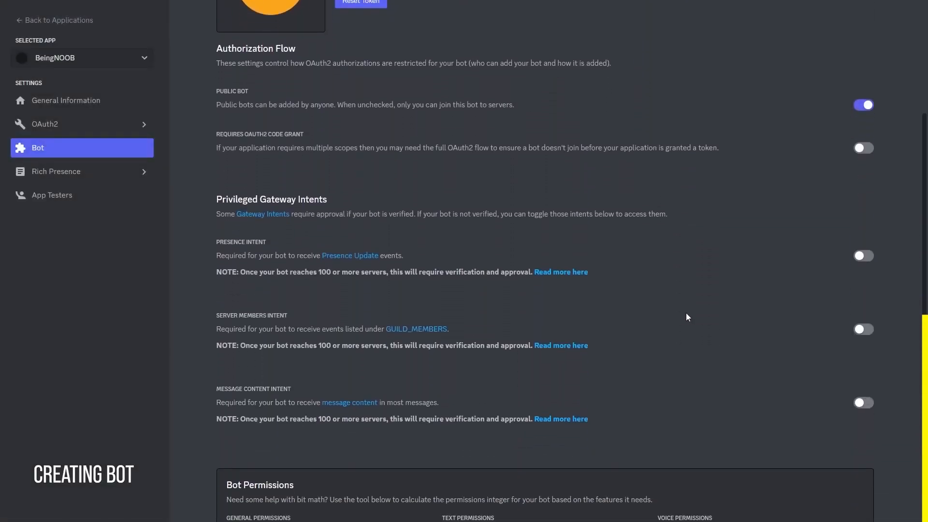
{"action": "left_click", "coordinate": [865, 181]}
{"action": "left_click", "coordinate": [870, 277]}
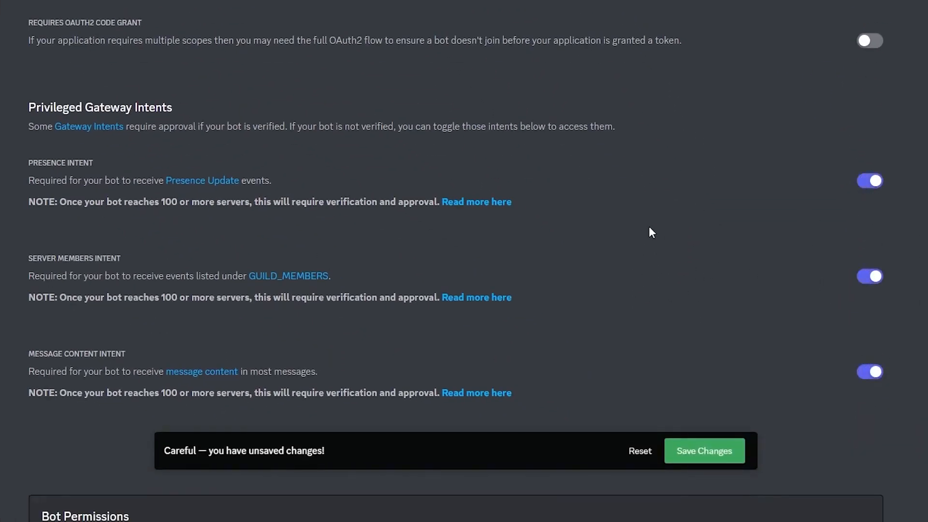
{"action": "left_click", "coordinate": [699, 450]}
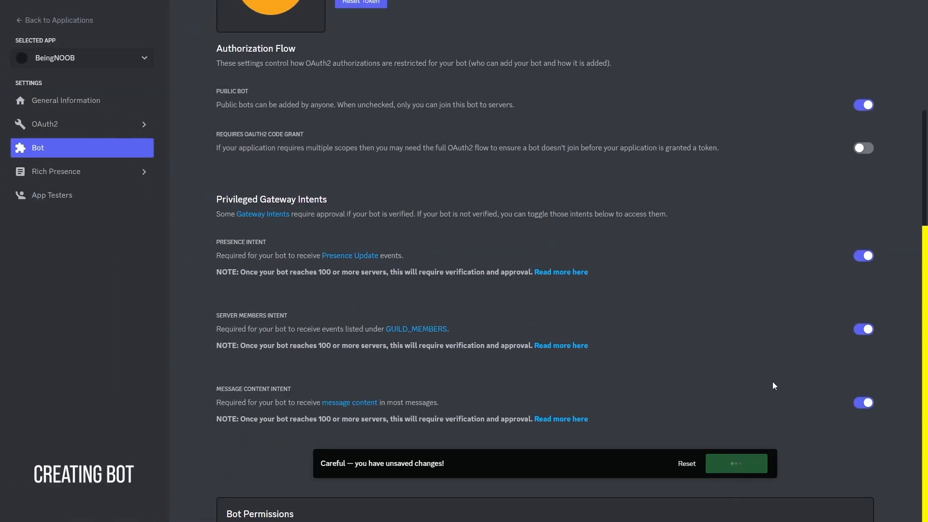
Generate an OAuth2 invite URL with bot scope and Administrator permission, then load it in a new tab.
{"action": "left_click", "coordinate": [60, 126]}
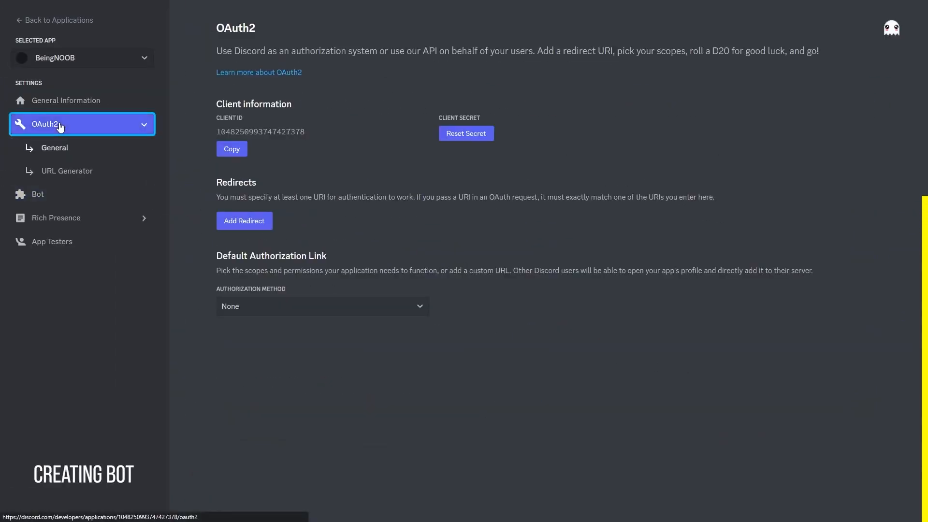
{"action": "left_click", "coordinate": [73, 175]}
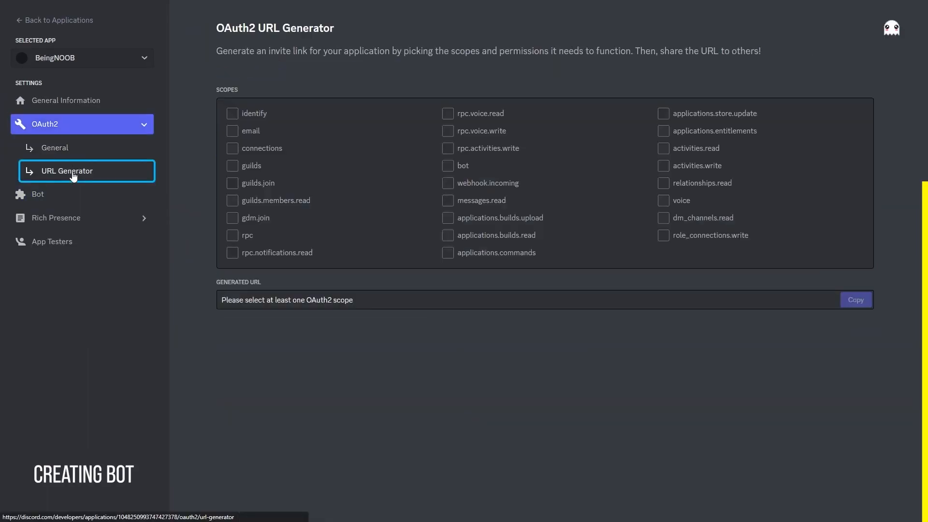
{"action": "left_click", "coordinate": [449, 167]}
{"action": "scroll", "coordinate": [403, 175], "scroll_direction": "down", "scroll_amount": 2}
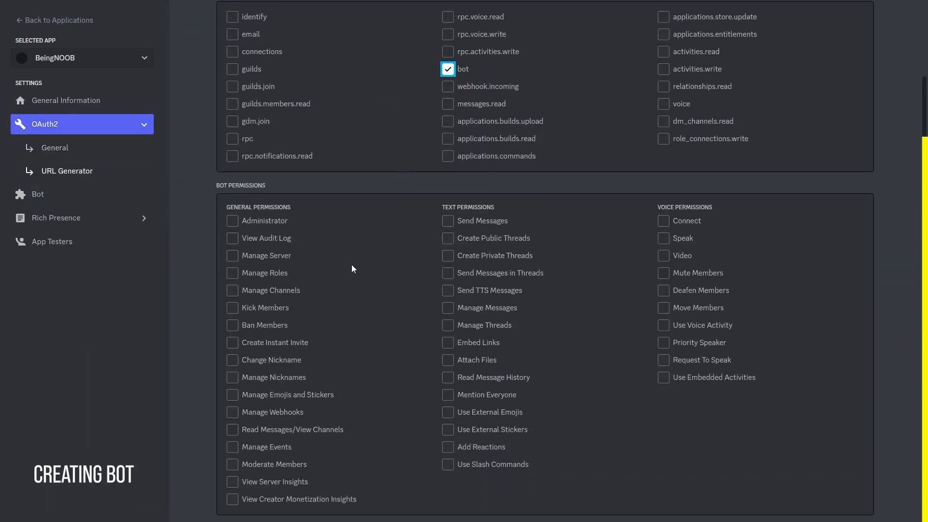
{"action": "left_click", "coordinate": [229, 223]}
{"action": "scroll", "coordinate": [390, 292], "scroll_direction": "down", "scroll_amount": 1}
{"action": "left_click", "coordinate": [856, 493]}
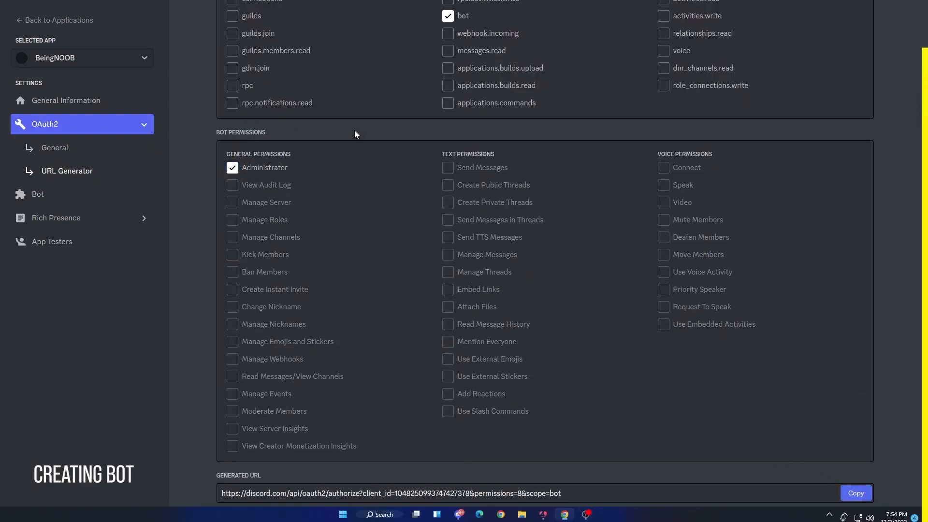
{"action": "left_click", "coordinate": [130, 13]}
{"action": "key", "text": "ctrl+v"}
{"action": "key", "text": "Return"}
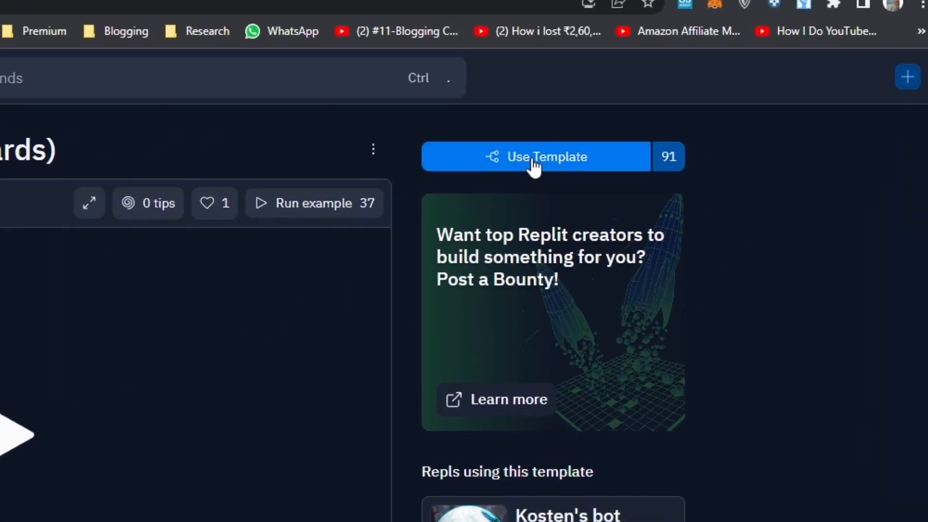
Fork the Discord-Bot V14 (no-shards) template into a new repl via Use Template.
{"action": "left_click", "coordinate": [717, 108]}
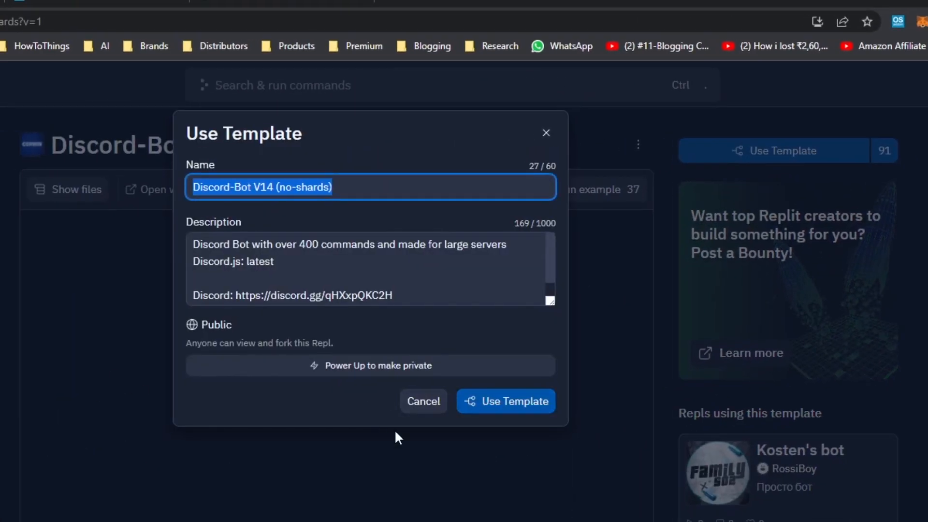
{"action": "left_click", "coordinate": [509, 413]}
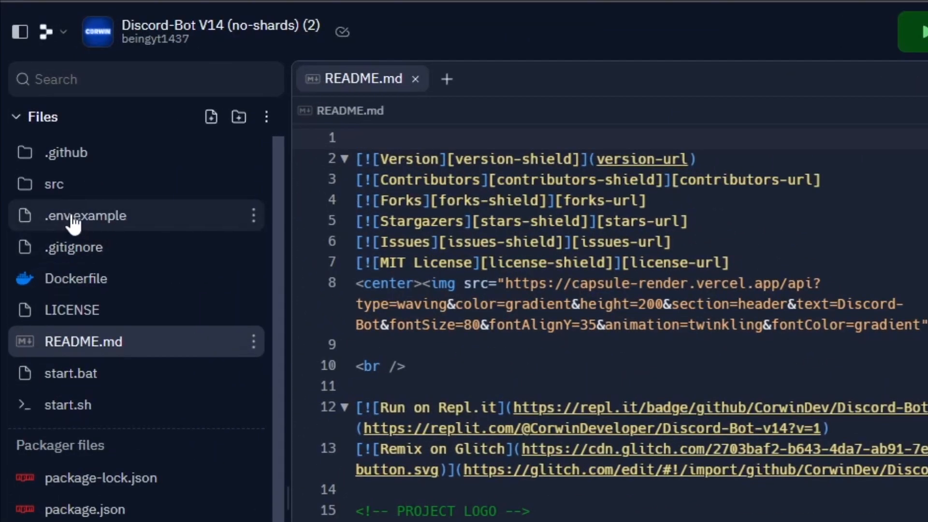
Check .env.example, enter DISCORD_TOKEN as a new secret key, and return to the Developer Portal.
{"action": "left_click", "coordinate": [43, 157]}
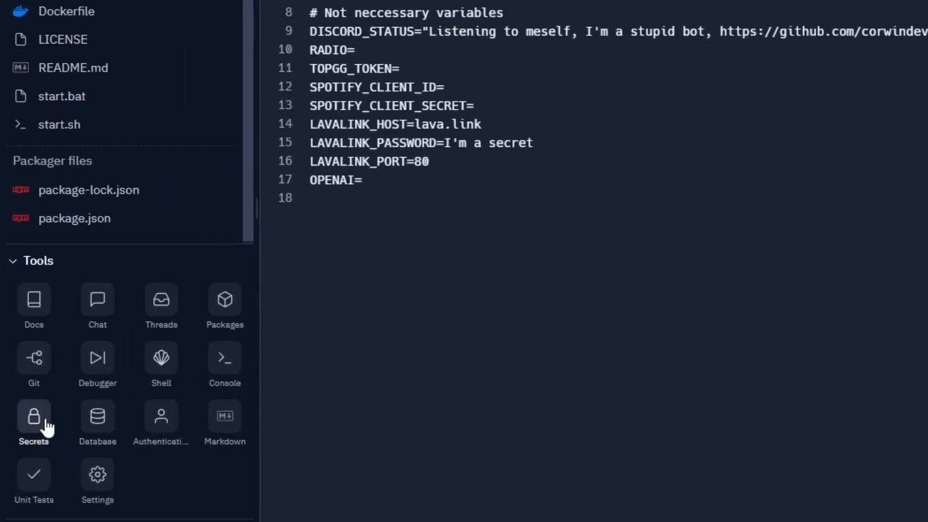
{"action": "left_click", "coordinate": [46, 426]}
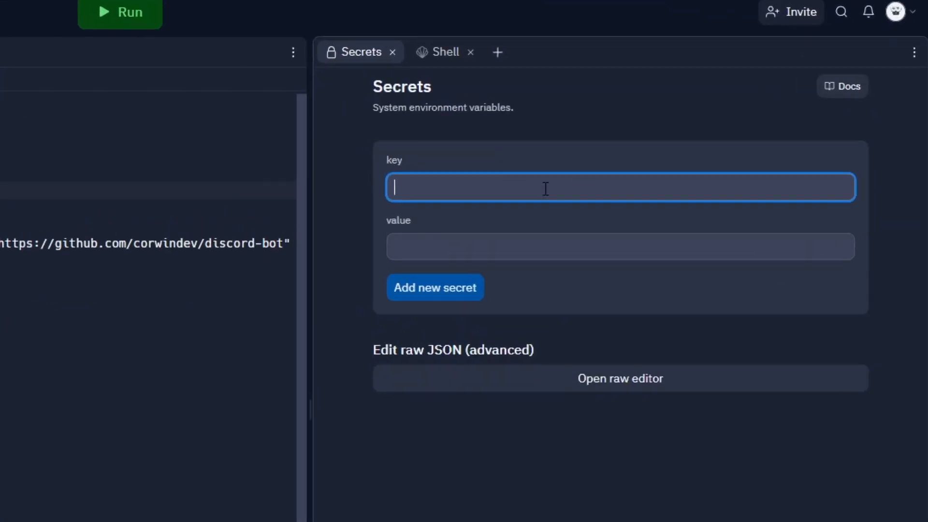
{"action": "type", "text": "DISCORD"}
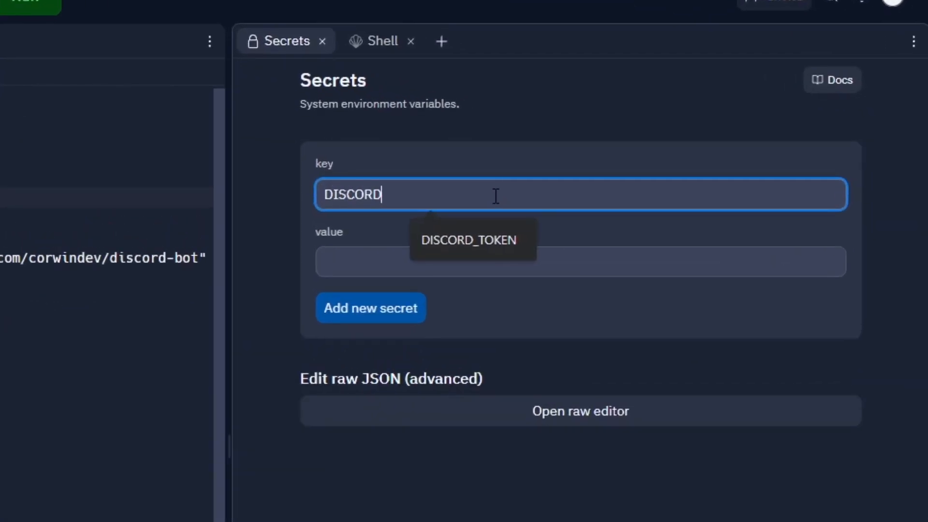
{"action": "type", "text": "_TOKEN"}
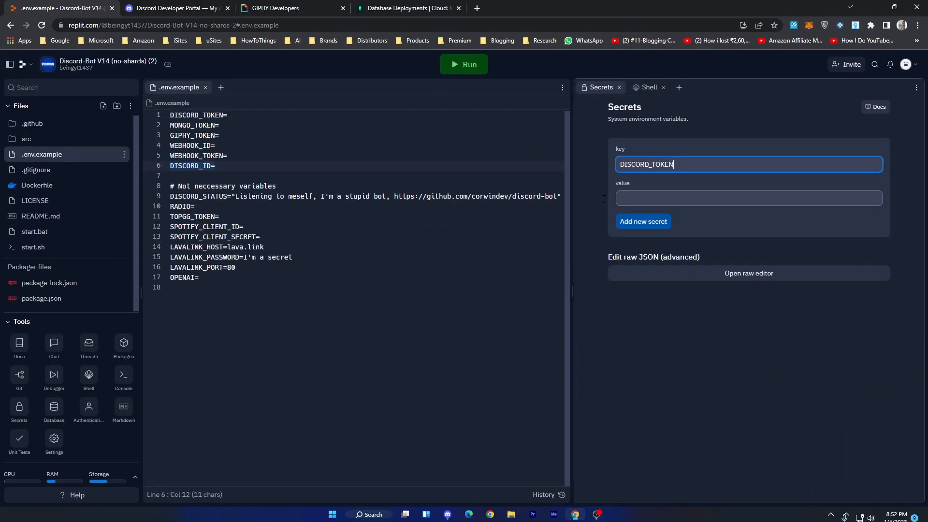
{"action": "key", "text": "ctrl+Tab"}
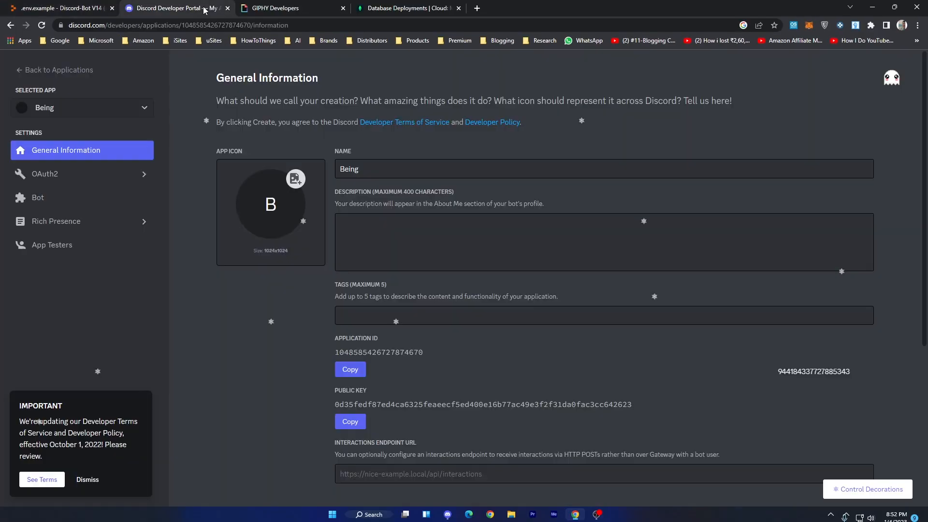
Reset the bot's token on the Bot page, confirming with the two-factor verification code.
{"action": "left_click", "coordinate": [78, 206]}
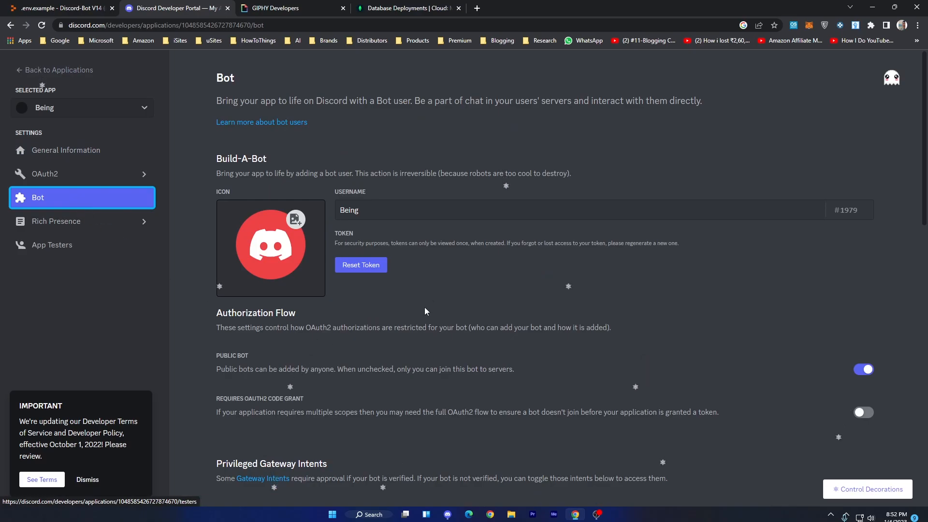
{"action": "left_click", "coordinate": [358, 266]}
{"action": "left_click", "coordinate": [545, 311]}
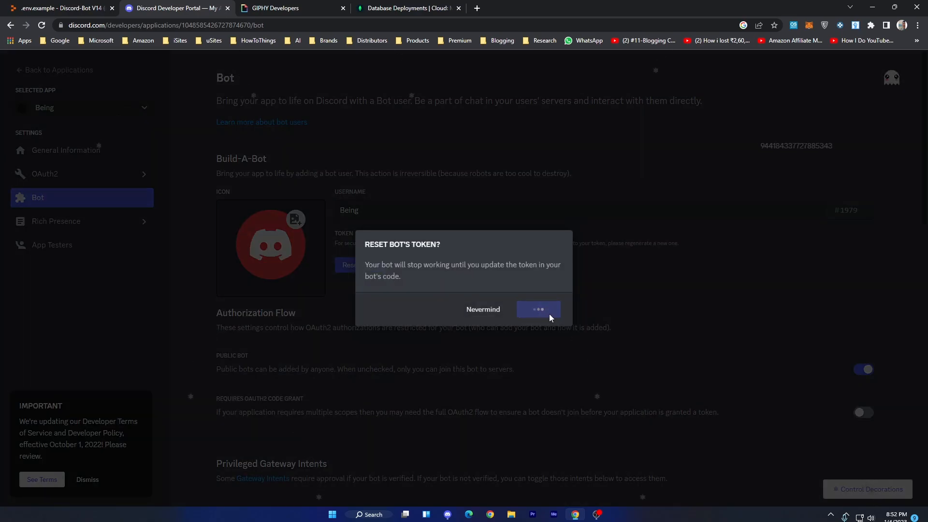
{"action": "left_click", "coordinate": [542, 307]}
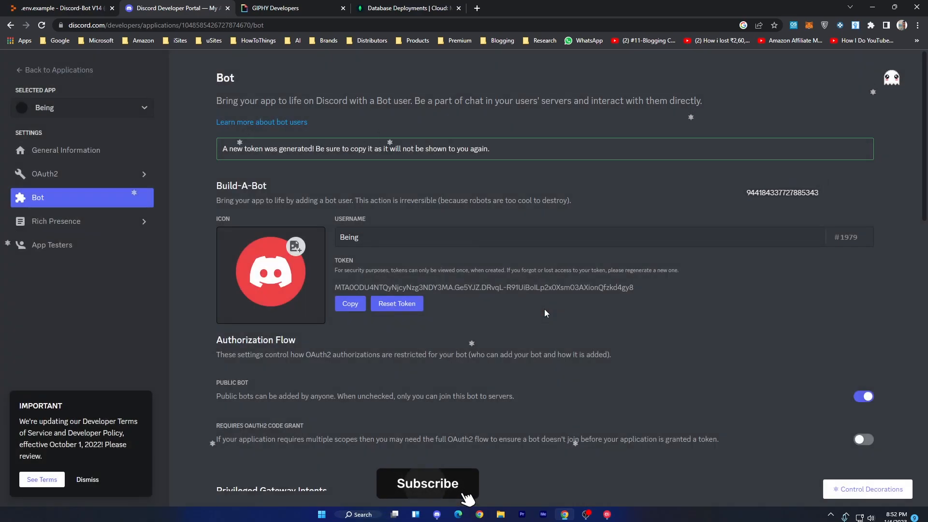
Copy the new bot token and paste it as the DISCORD_TOKEN secret's value in Replit.
{"action": "left_click_drag", "start_coordinate": [440, 287], "coordinate": [500, 287]}
{"action": "left_click", "coordinate": [353, 303]}
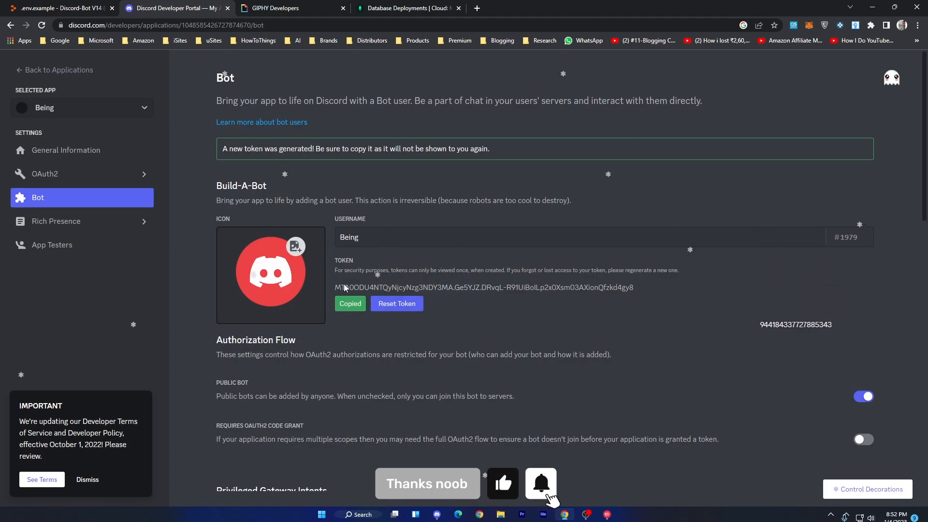
{"action": "left_click", "coordinate": [69, 9]}
{"action": "left_click", "coordinate": [646, 199]}
{"action": "key", "text": "ctrl+v"}
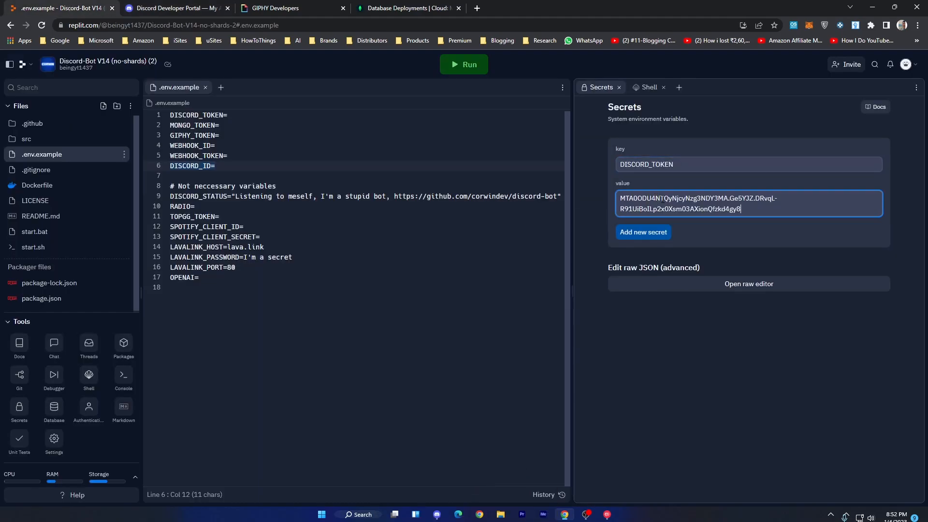
Save the DISCORD_TOKEN secret, enter a DISCORD_ID key, and copy the app's client ID from OAuth2.
{"action": "left_click", "coordinate": [644, 232]}
{"action": "left_click", "coordinate": [681, 185]}
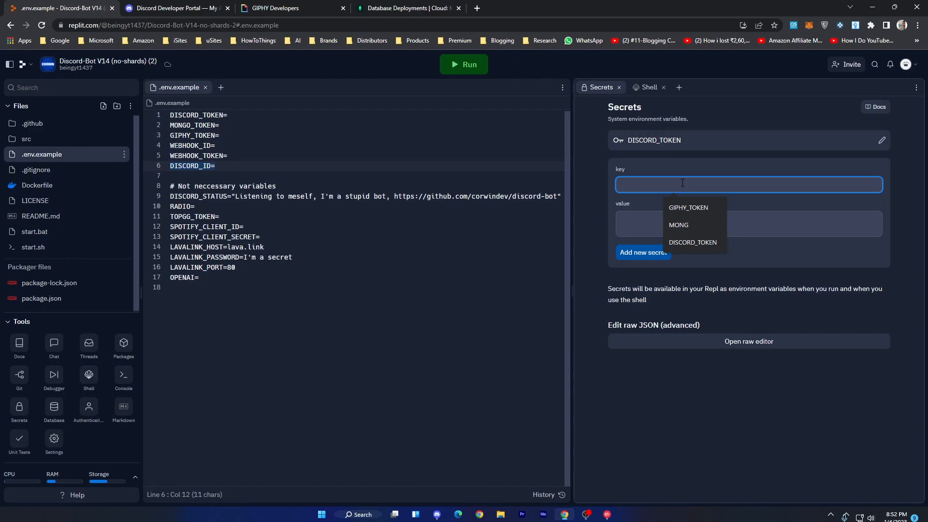
{"action": "type", "text": "D"}
{"action": "type", "text": "ISCORD_ID"}
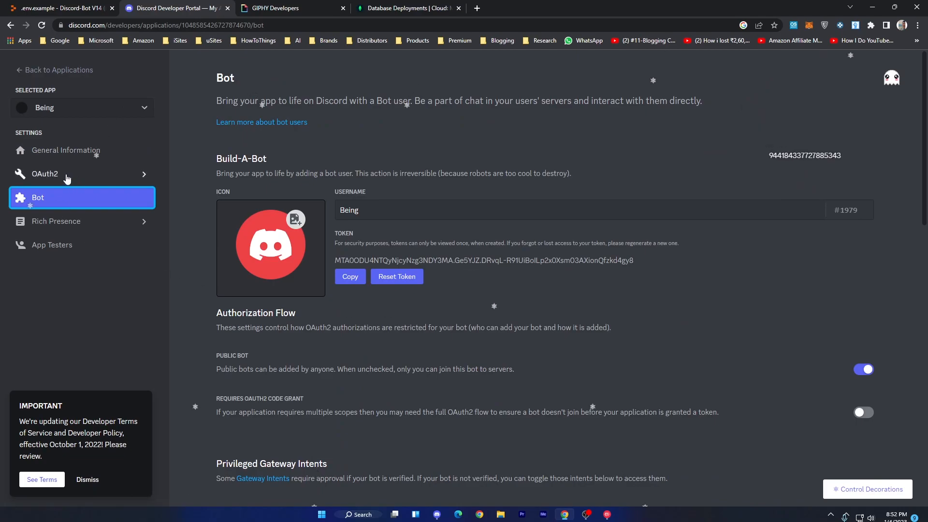
{"action": "left_click", "coordinate": [66, 176]}
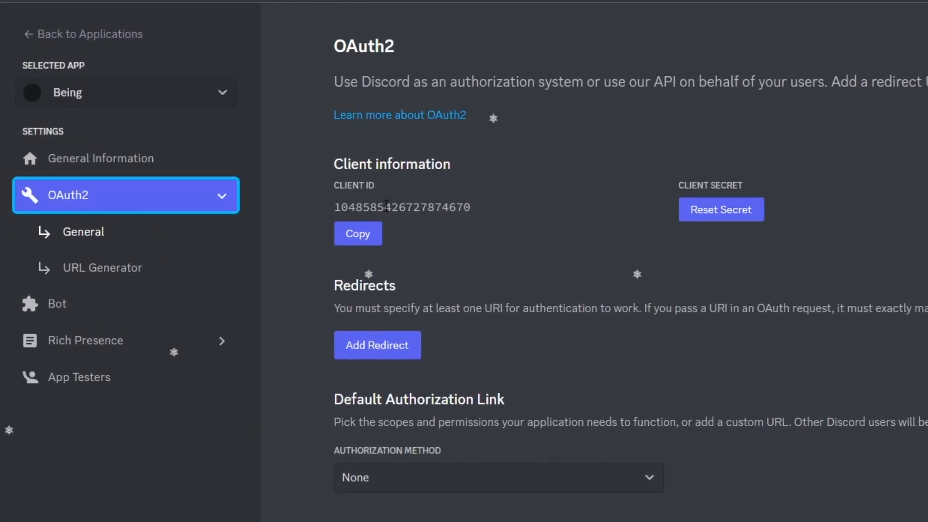
{"action": "left_click", "coordinate": [352, 236]}
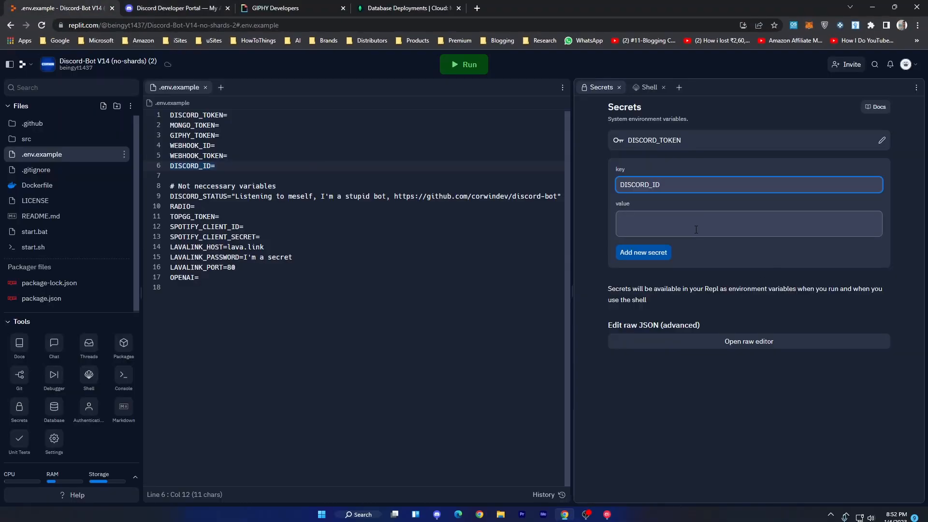
Save the pasted client ID as the DISCORD_ID secret, begin a WEBHOOK_TOKEN key, then go to Discord.
{"action": "left_click", "coordinate": [696, 229]}
{"action": "key", "text": "ctrl+v"}
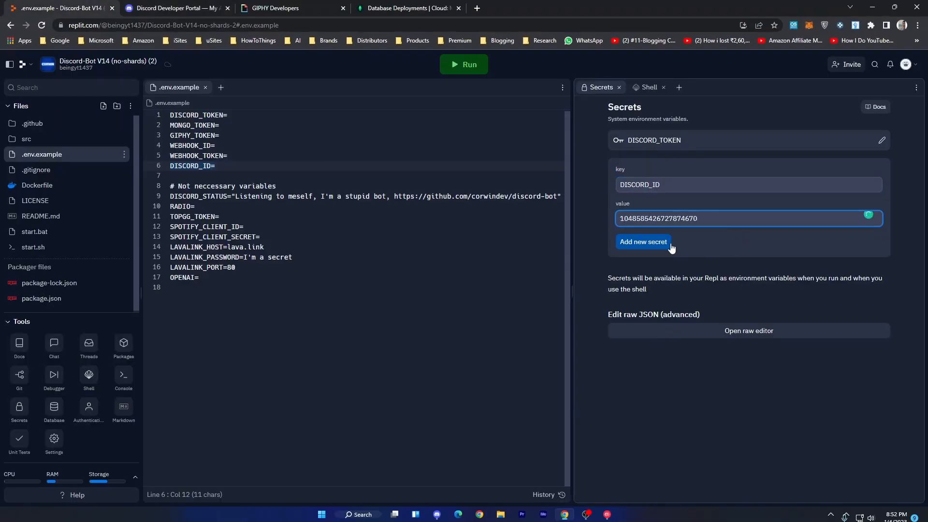
{"action": "left_click", "coordinate": [647, 242]}
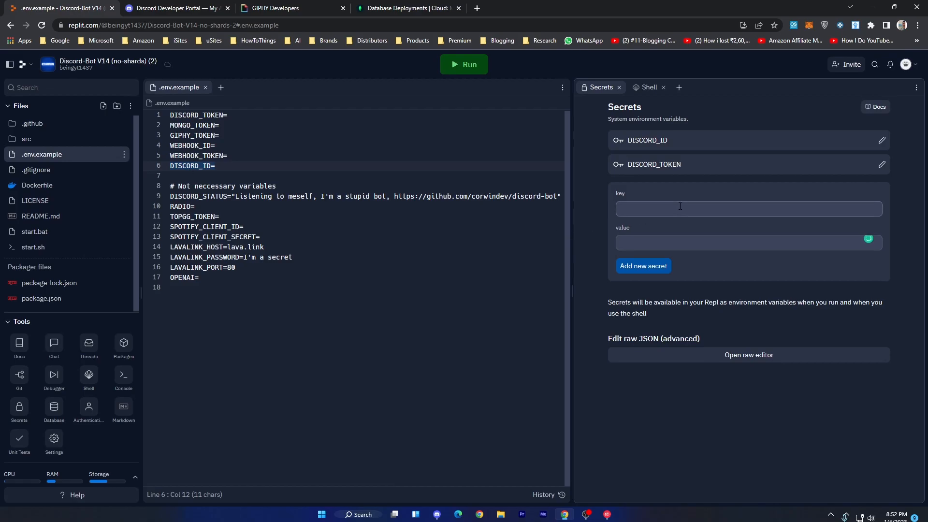
{"action": "left_click", "coordinate": [681, 205]}
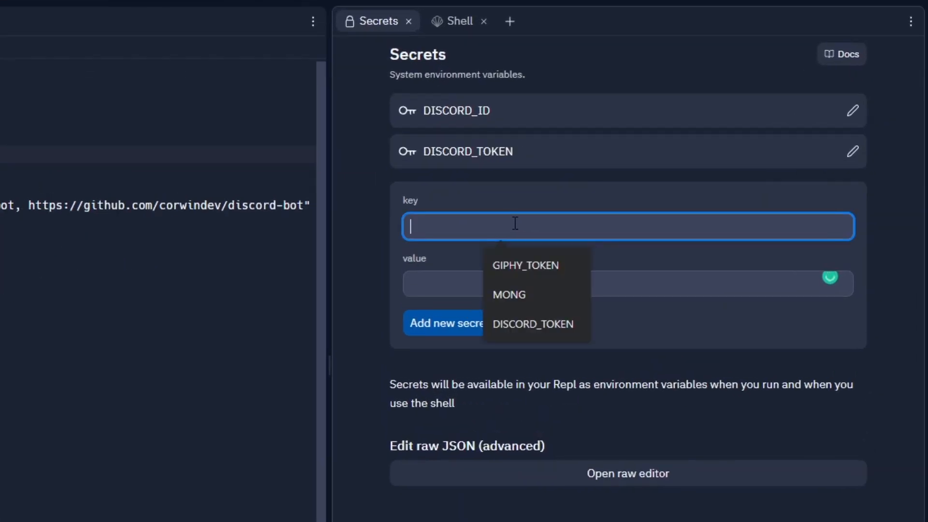
{"action": "type", "text": "WEBHOOK_TOKEN"}
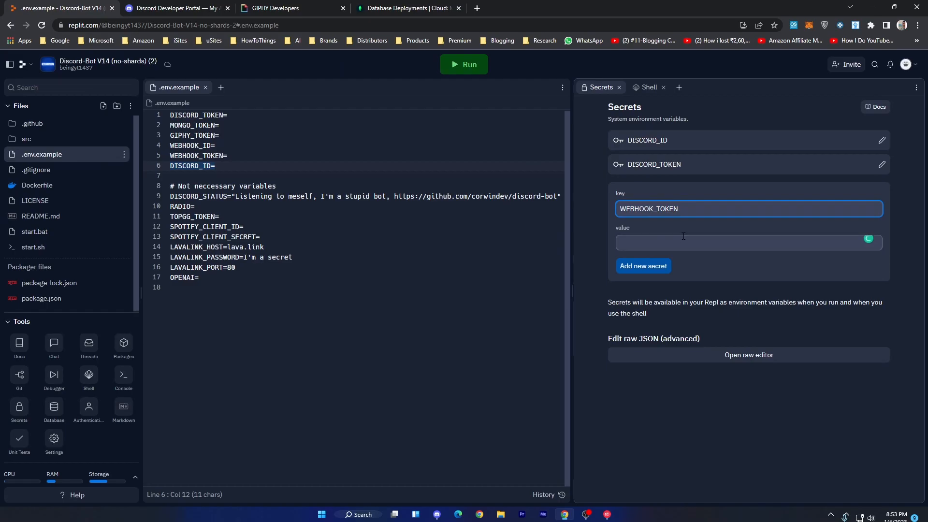
{"action": "left_click", "coordinate": [440, 515]}
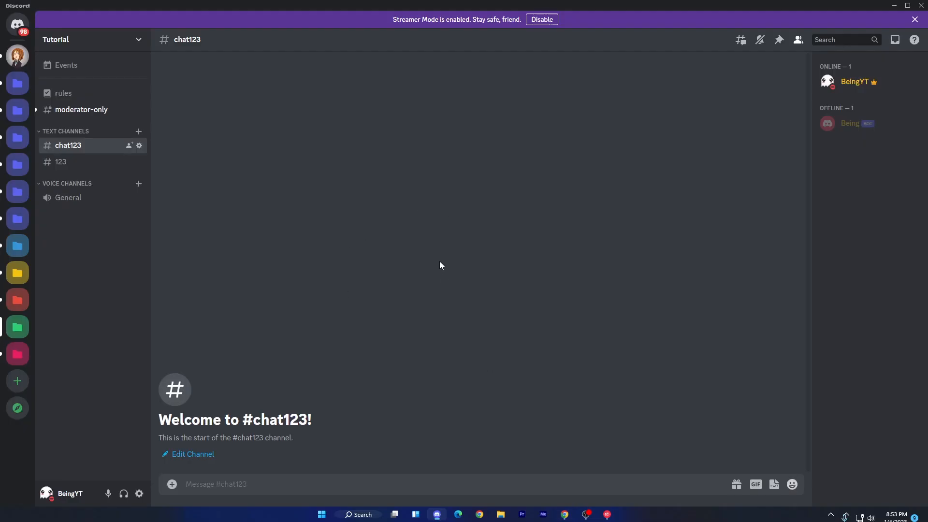
Turn off Streamer Mode and create a Captain Hook webhook for #chat123, copying its URL.
{"action": "left_click", "coordinate": [542, 20]}
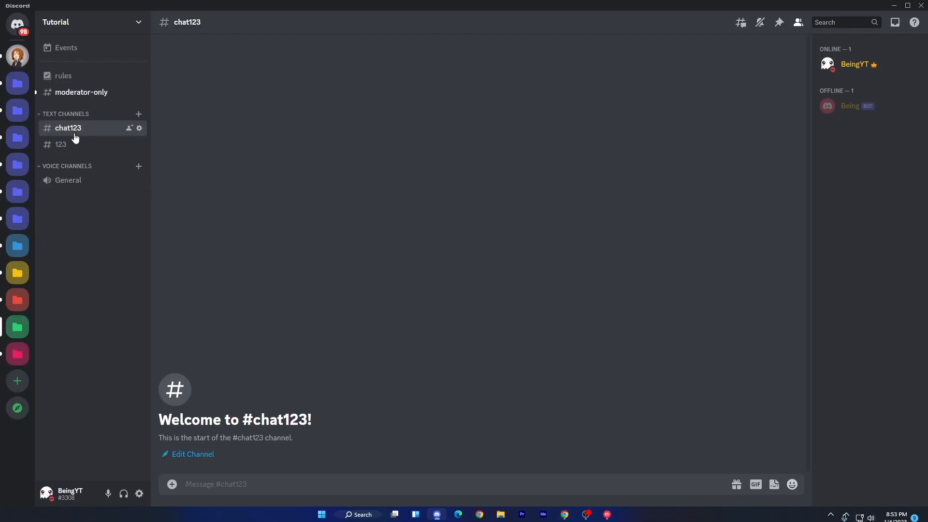
{"action": "right_click", "coordinate": [83, 128]}
{"action": "left_click", "coordinate": [135, 239]}
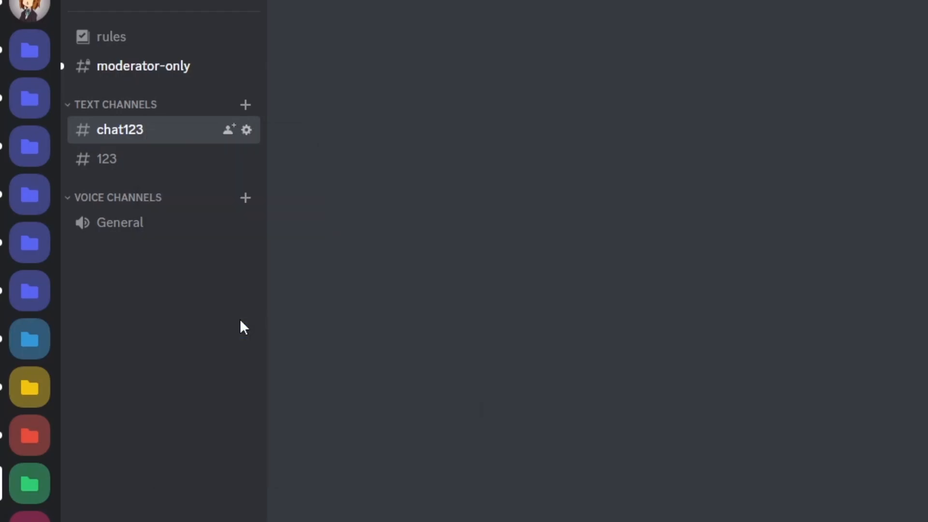
{"action": "left_click", "coordinate": [60, 147]}
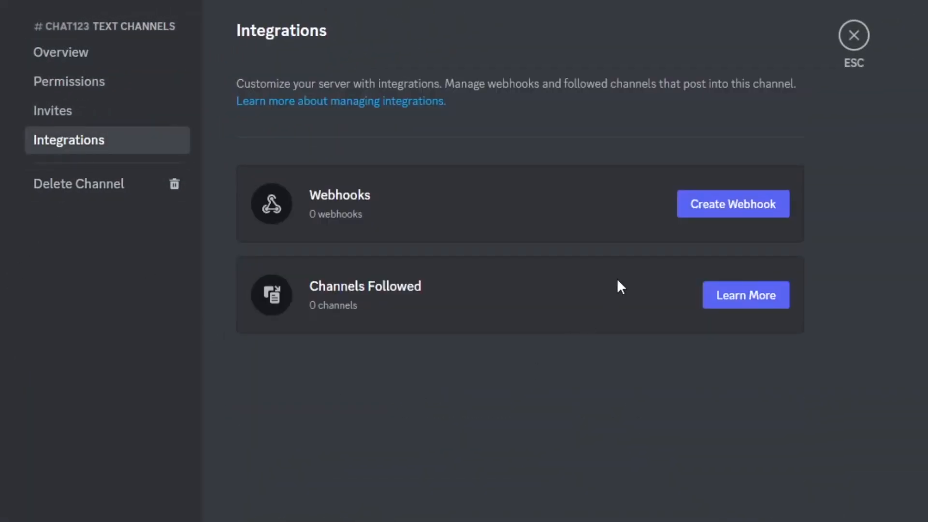
{"action": "left_click", "coordinate": [733, 204]}
{"action": "left_click", "coordinate": [516, 337]}
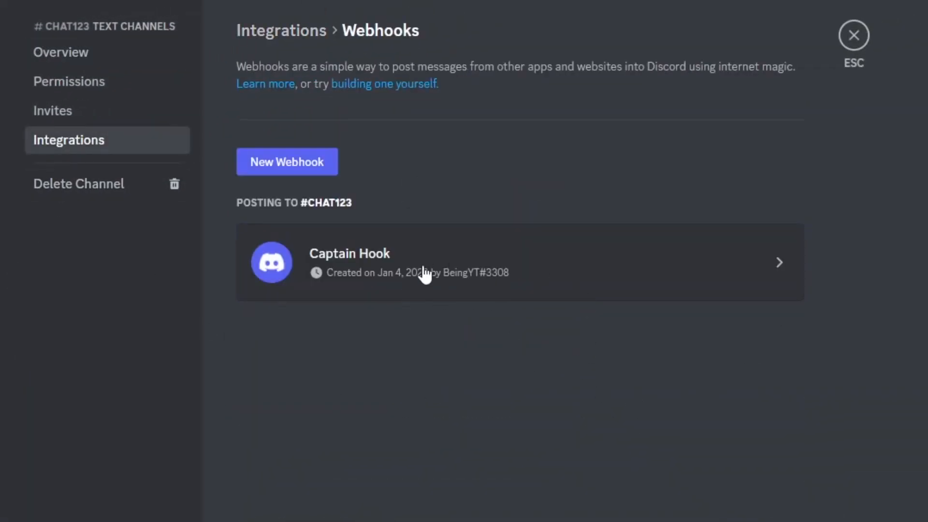
{"action": "left_click", "coordinate": [605, 268]}
{"action": "left_click", "coordinate": [399, 437]}
Extract the token from the webhook URL and save it as the WEBHOOK_TOKEN secret in Replit.
{"action": "left_click", "coordinate": [854, 35]}
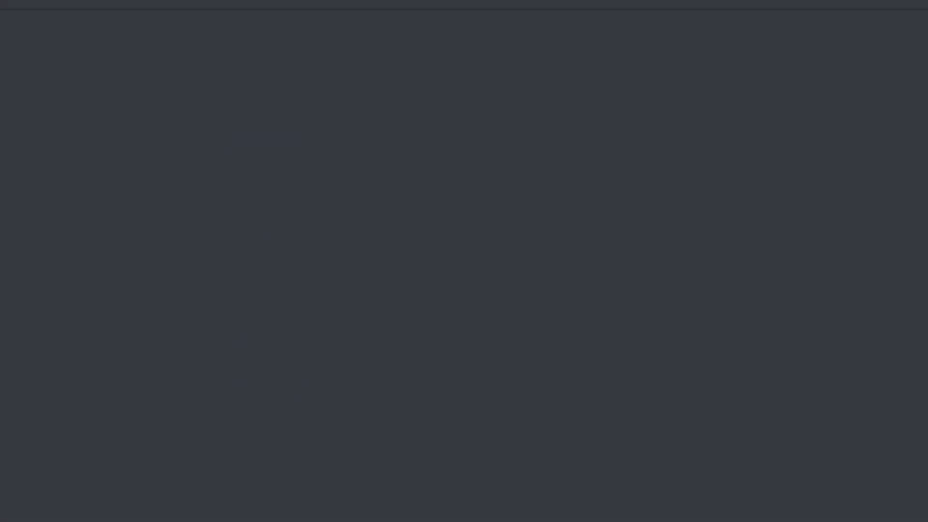
{"action": "key", "text": "ctrl+v"}
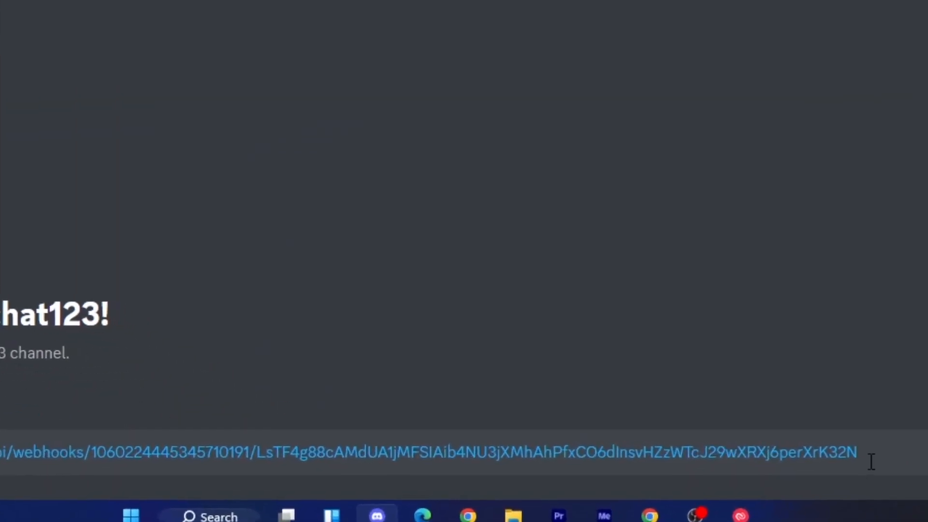
{"action": "left_click_drag", "start_coordinate": [872, 462], "coordinate": [256, 453]}
{"action": "key", "text": "BackSpace"}
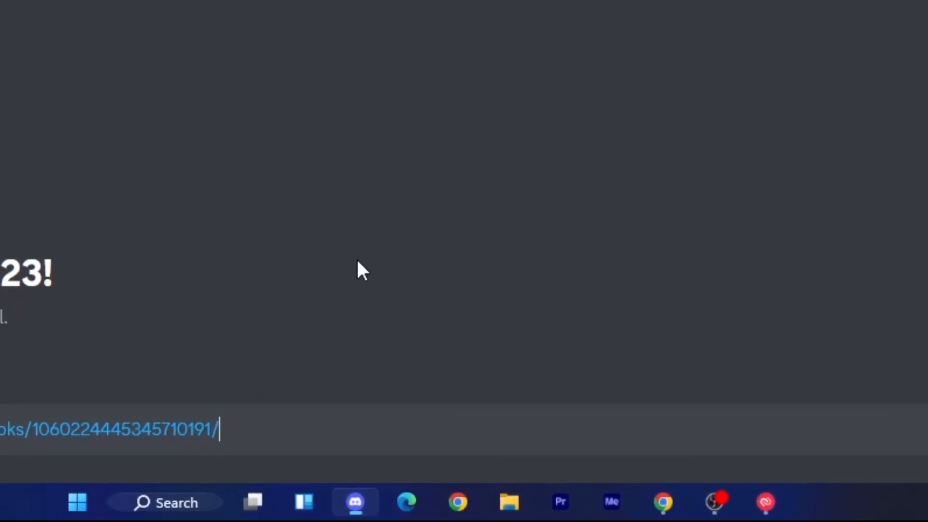
{"action": "key", "text": "ctrl+a"}
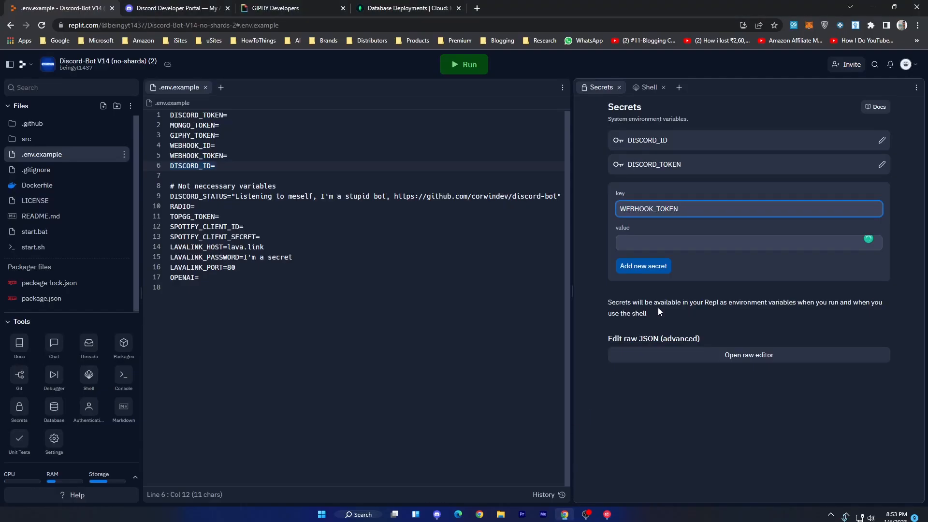
{"action": "left_click", "coordinate": [646, 242]}
{"action": "key", "text": "ctrl+v"}
{"action": "left_click", "coordinate": [667, 278]}
Cut the webhook ID out of the URL in Discord and store it as the WEBHOOK_ID secret.
{"action": "left_click", "coordinate": [696, 232]}
{"action": "type", "text": "WEBHOOK_ID"}
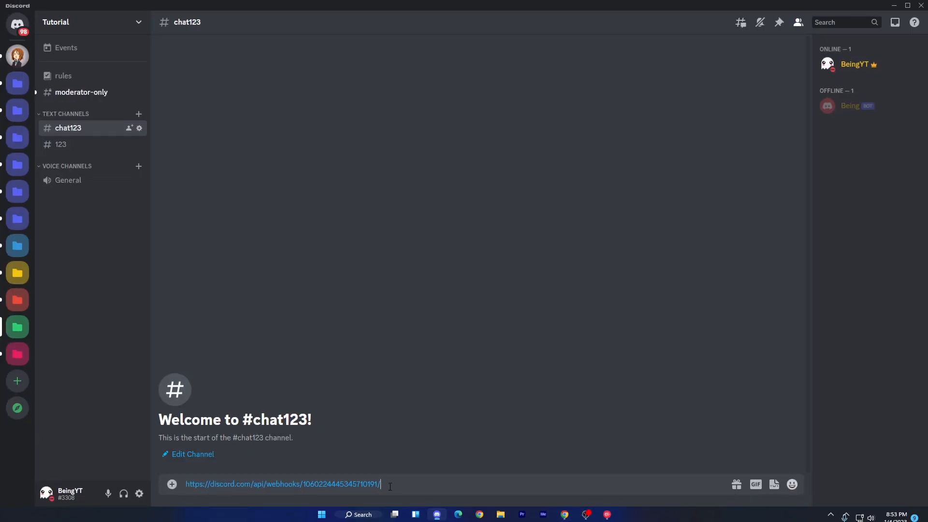
{"action": "left_click_drag", "start_coordinate": [379, 484], "coordinate": [302, 487]}
{"action": "key", "text": "ctrl+x"}
{"action": "left_click_drag", "start_coordinate": [356, 470], "coordinate": [63, 431]}
{"action": "key", "text": "ctrl+x"}
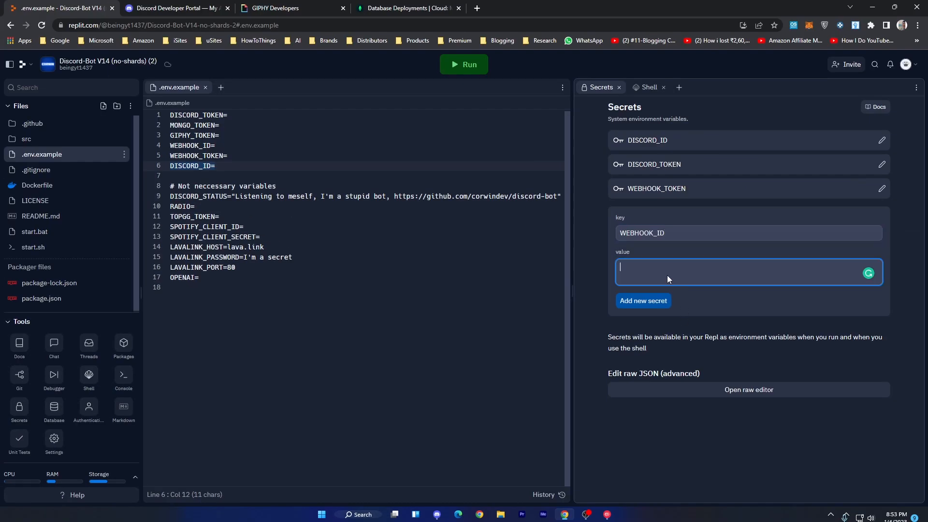
{"action": "key", "text": "ctrl+v"}
{"action": "left_click", "coordinate": [629, 301]}
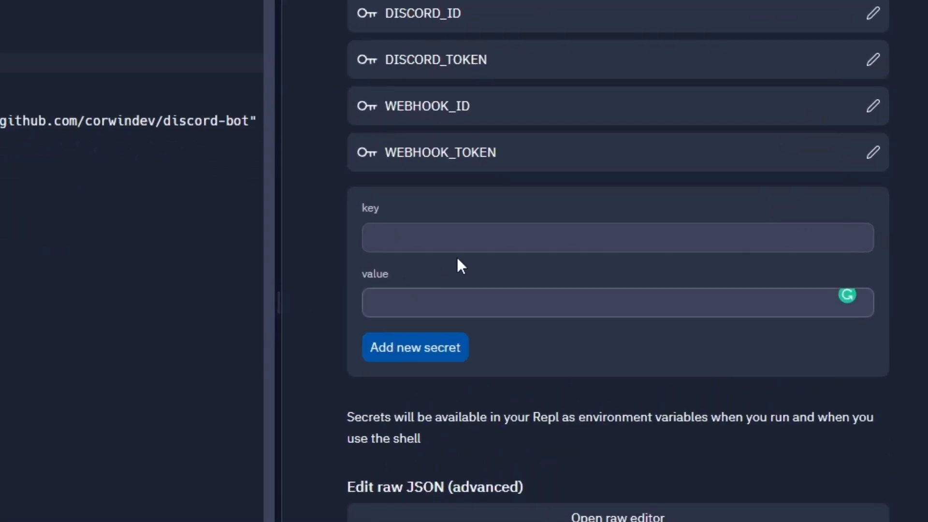
Begin a GIPHY_TOKEN secret key and bring up the GIPHY Developers dashboard.
{"action": "left_click", "coordinate": [682, 257]}
{"action": "type", "text": "GIPHY_TOKEN"}
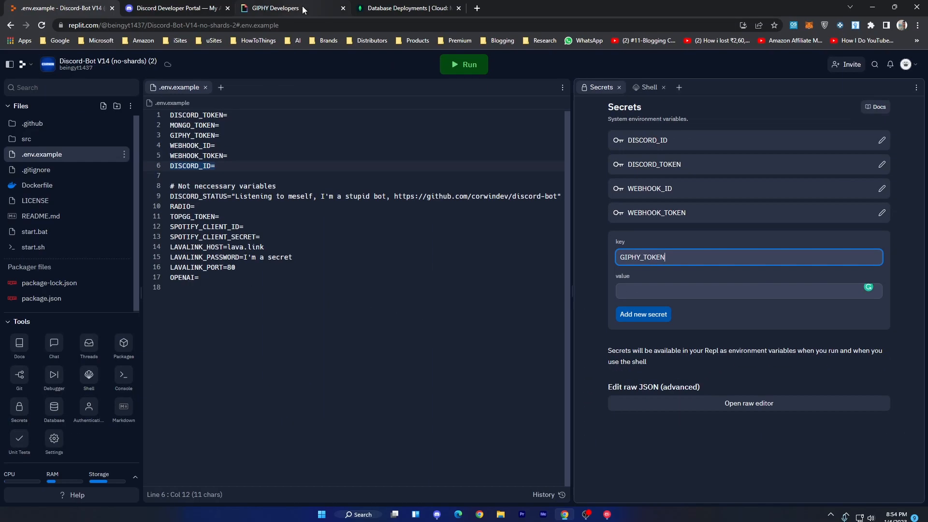
{"action": "left_click", "coordinate": [304, 10]}
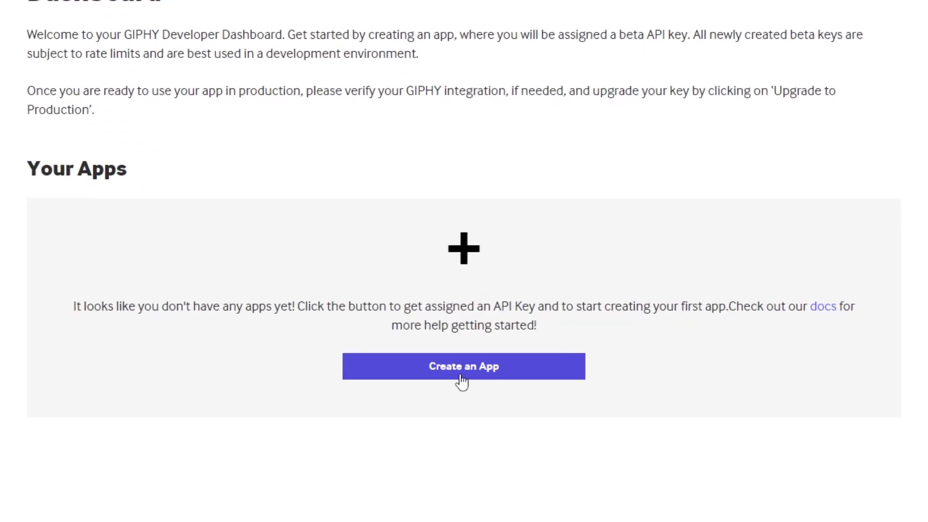
Create a GIPHY API app named BeingNOOB, accepting the API Terms, and copy its new API key.
{"action": "left_click", "coordinate": [462, 363]}
{"action": "left_click", "coordinate": [587, 490]}
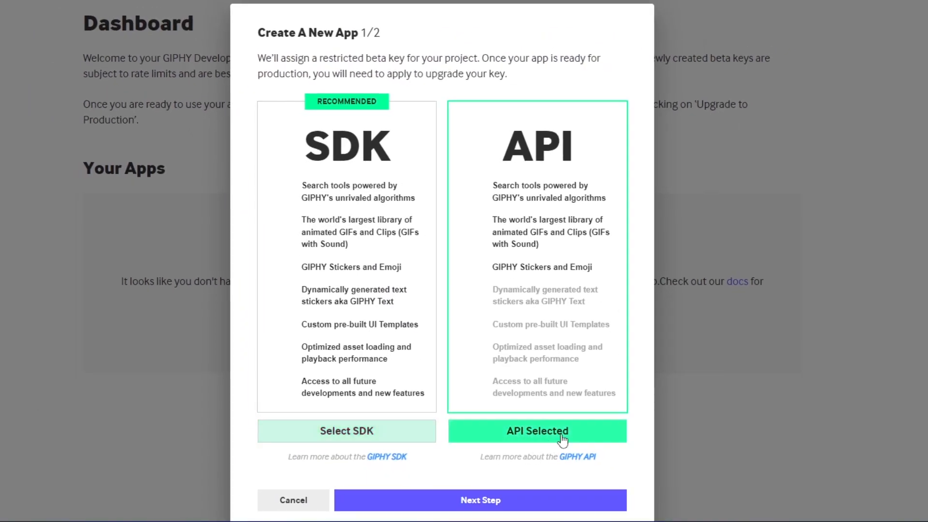
{"action": "left_click", "coordinate": [469, 506]}
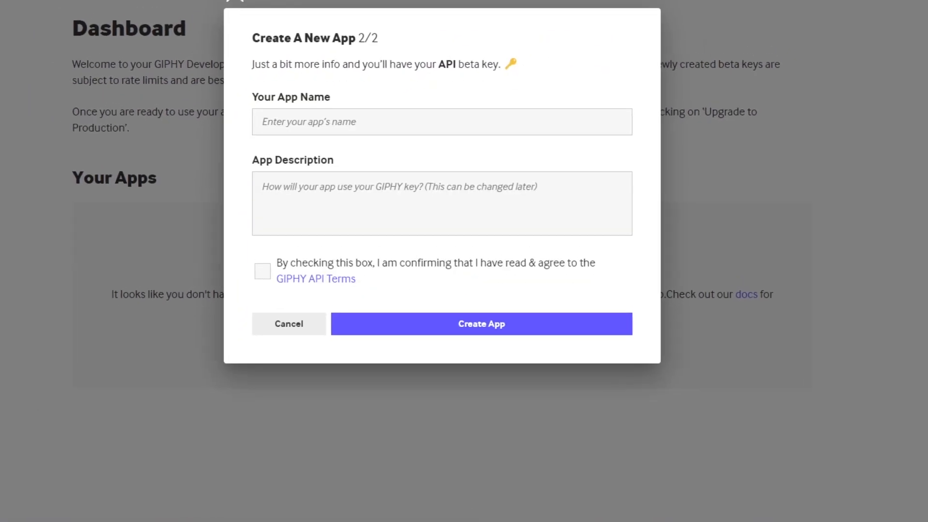
{"action": "left_click", "coordinate": [367, 120]}
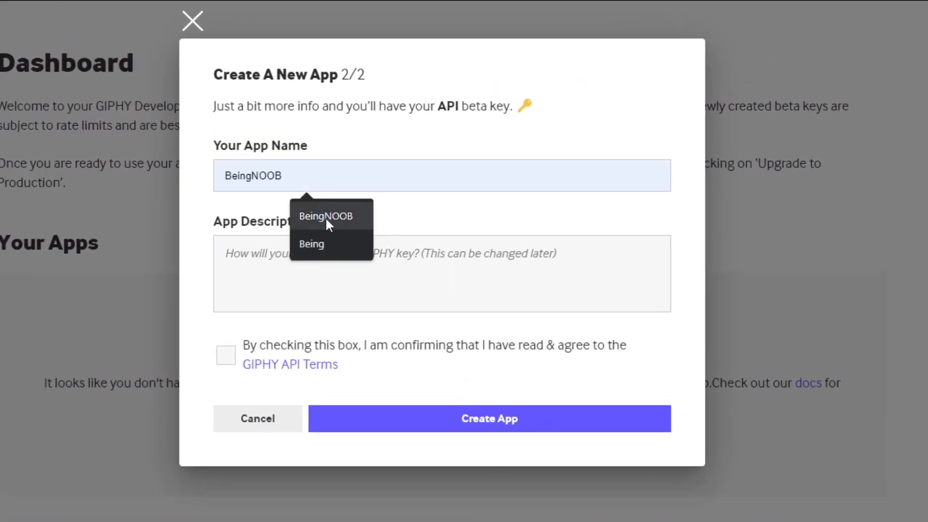
{"action": "left_click", "coordinate": [326, 216]}
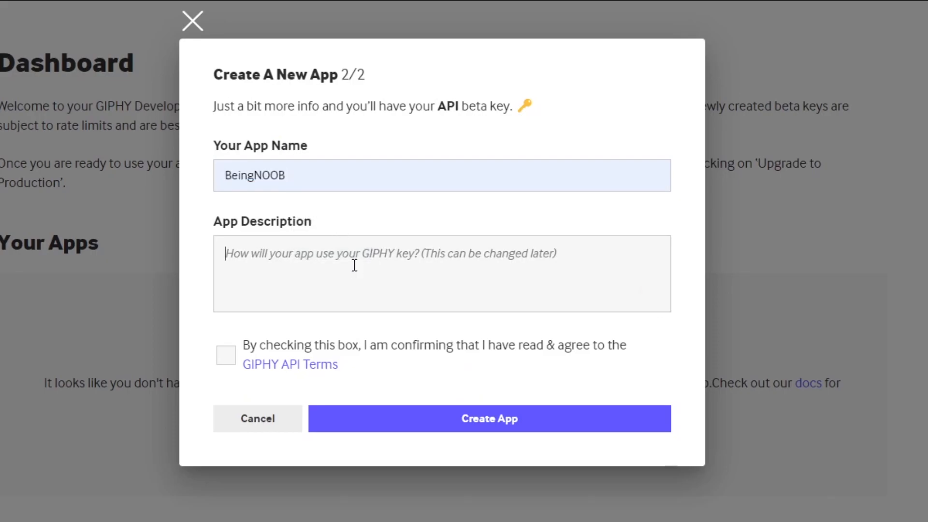
{"action": "left_click", "coordinate": [353, 265]}
{"action": "type", "text": "nn"}
{"action": "left_click", "coordinate": [232, 362]}
{"action": "left_click", "coordinate": [476, 428]}
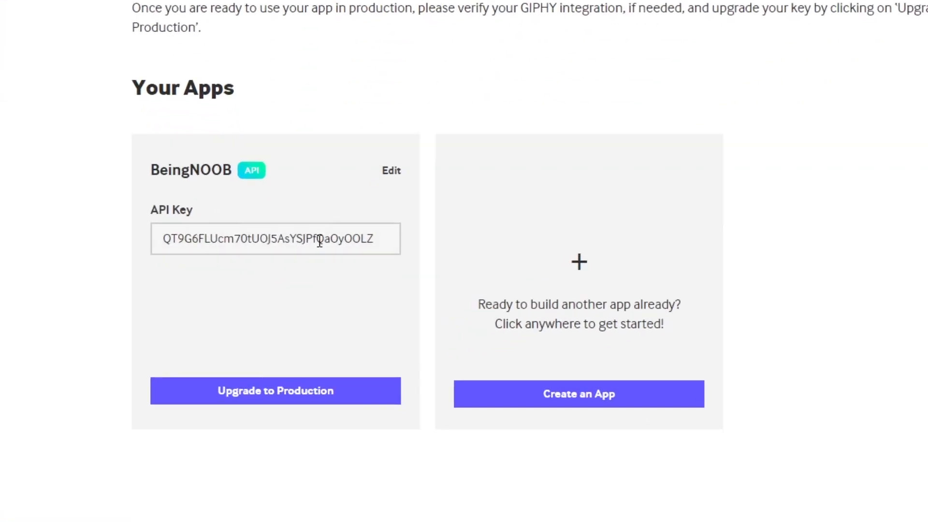
{"action": "left_click", "coordinate": [320, 242]}
Paste the GIPHY API key as the GIPHY_TOKEN secret's value in Replit and save it.
{"action": "left_click", "coordinate": [73, 13]}
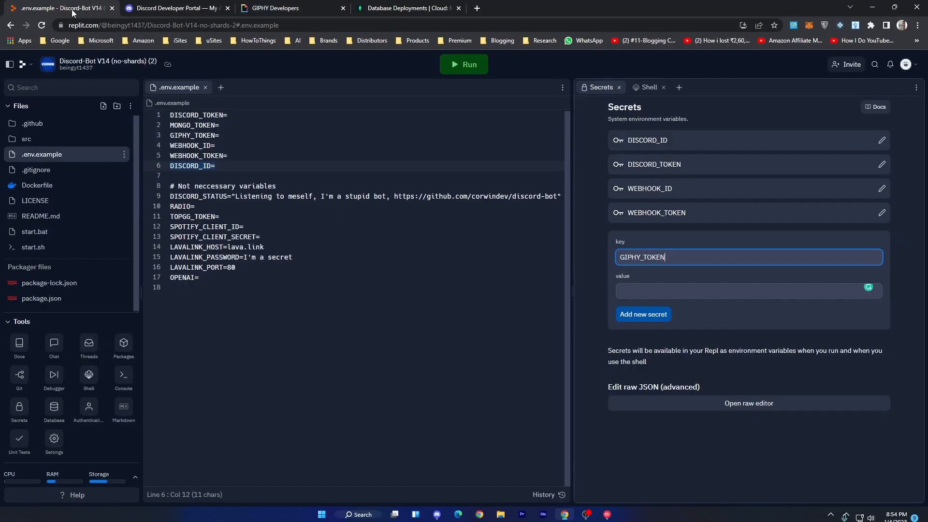
{"action": "left_click", "coordinate": [684, 286]}
{"action": "key", "text": "ctrl+v"}
{"action": "left_click", "coordinate": [653, 315]}
Begin a MONGO_TOKEN secret key and bring up the MongoDB Atlas Database Deployments page.
{"action": "left_click", "coordinate": [701, 278]}
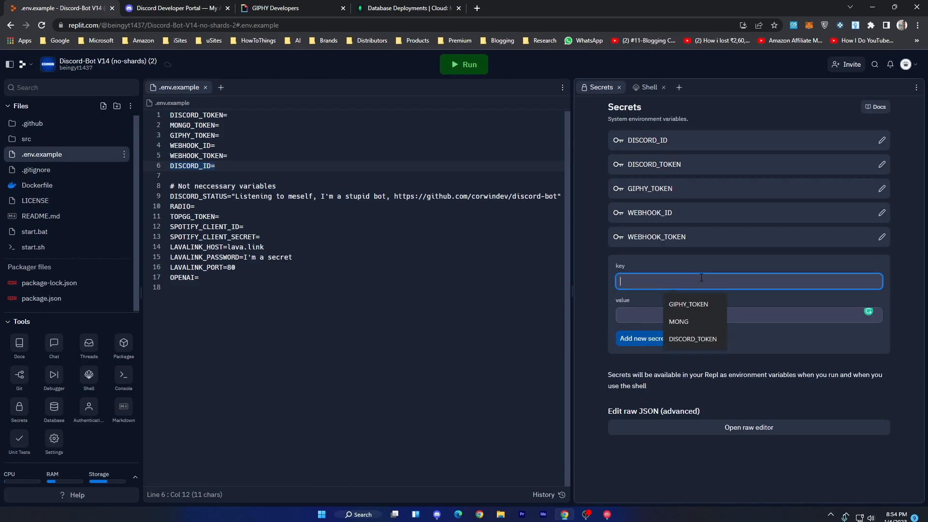
{"action": "type", "text": "MONGO_TOKEN"}
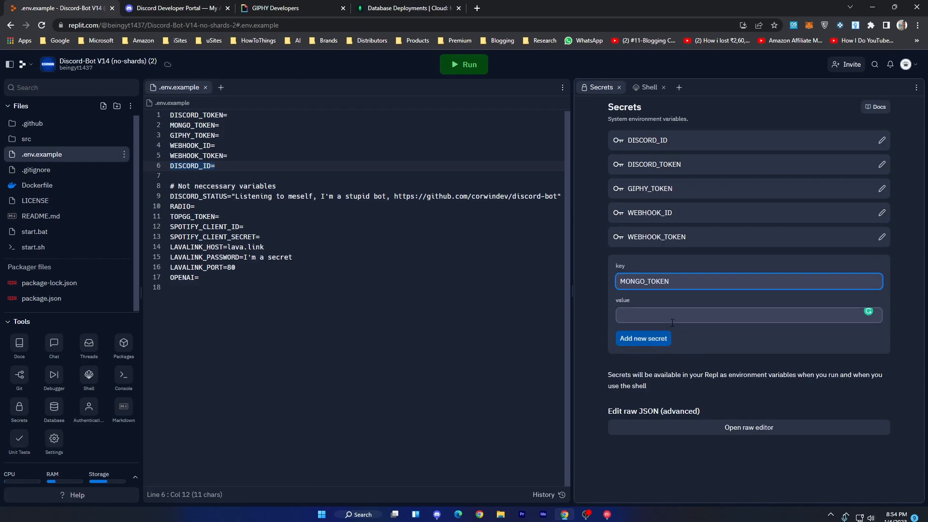
{"action": "left_click", "coordinate": [409, 8]}
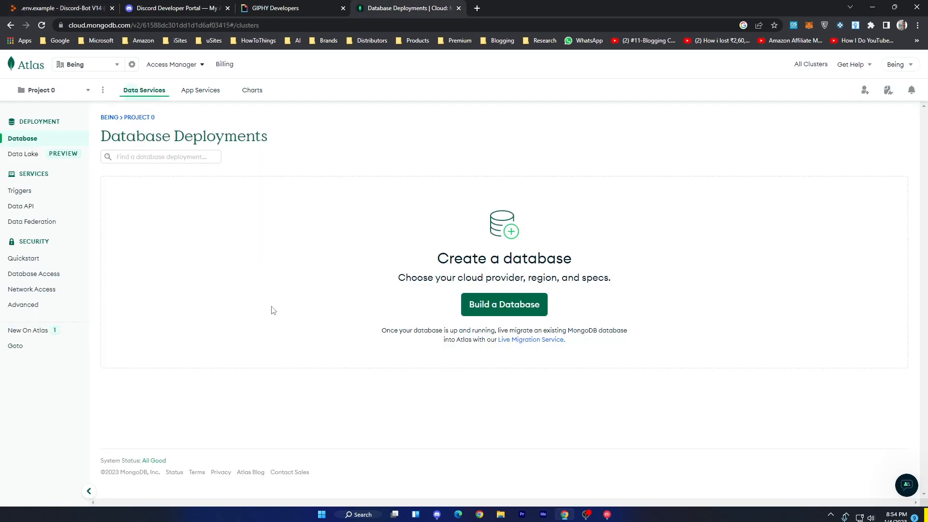
Build the free shared M0 cluster Cluster0 on AWS Mumbai (ap-south-1) and view Database Deployments.
{"action": "left_click", "coordinate": [502, 311]}
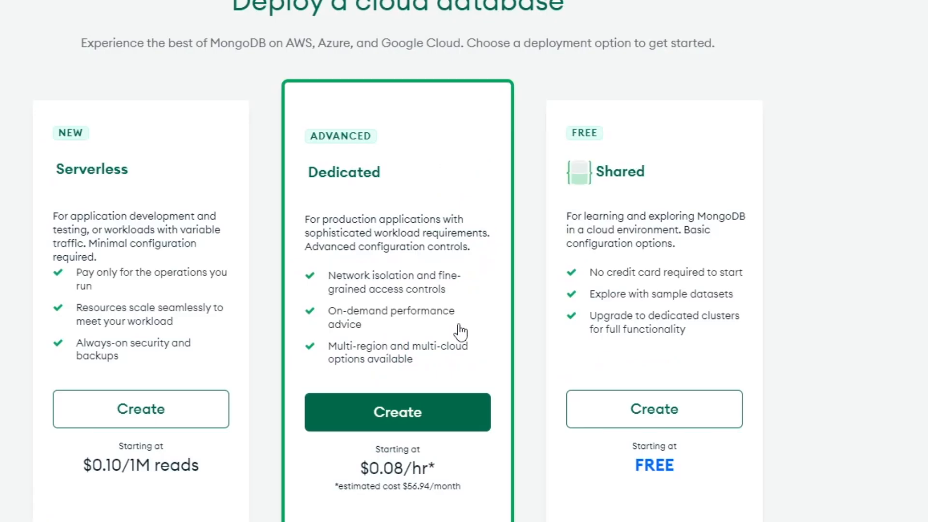
{"action": "left_click", "coordinate": [616, 369]}
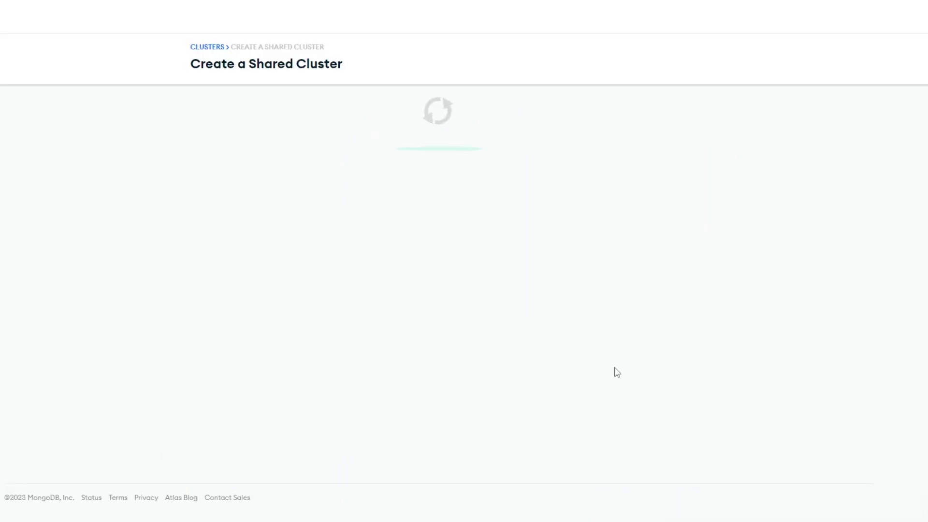
{"action": "scroll", "coordinate": [601, 358], "scroll_direction": "down", "scroll_amount": 5}
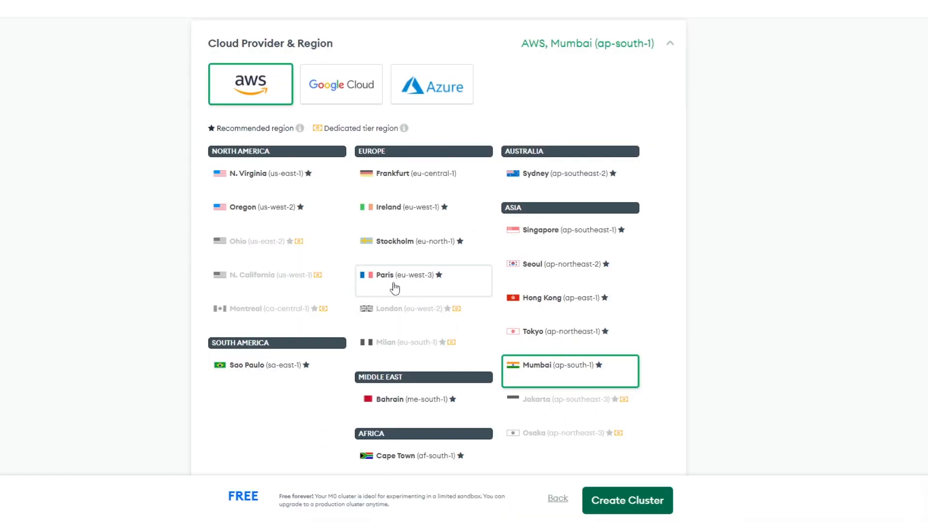
{"action": "scroll", "coordinate": [628, 419], "scroll_direction": "down", "scroll_amount": 5}
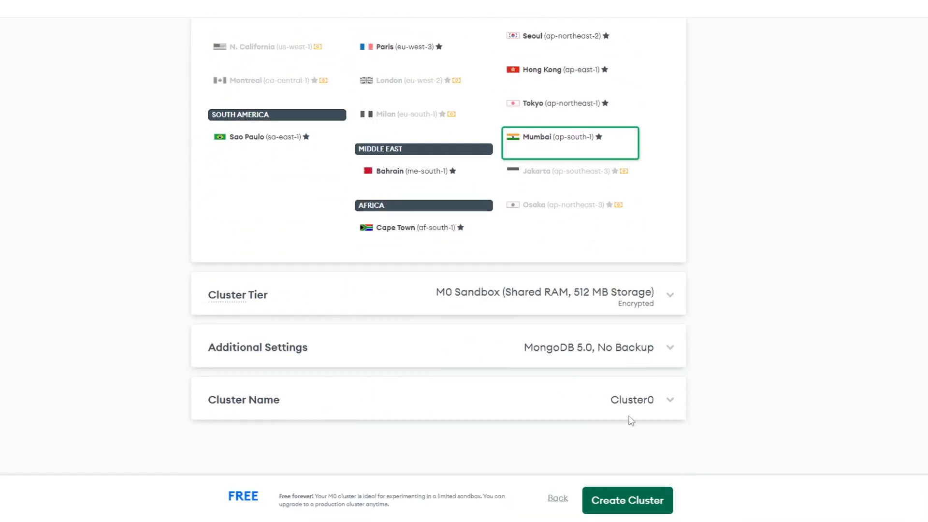
{"action": "left_click", "coordinate": [627, 500]}
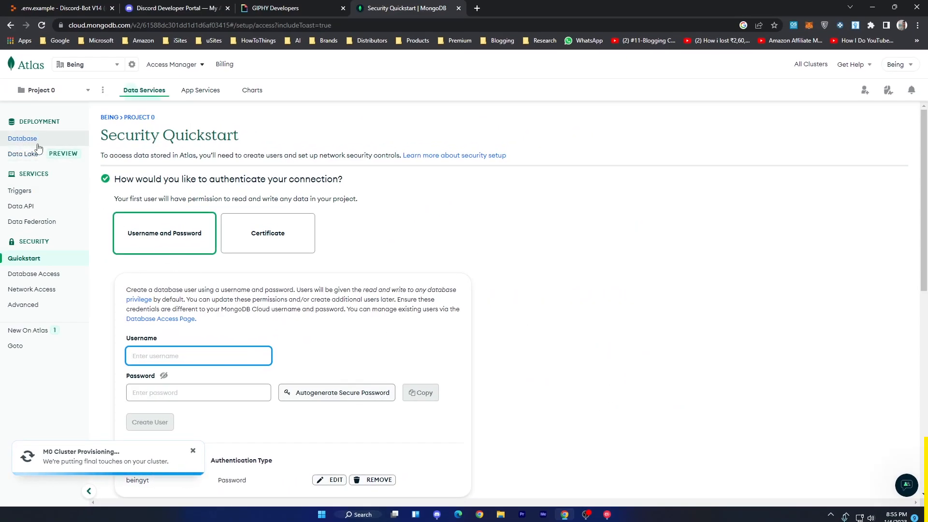
{"action": "left_click", "coordinate": [29, 140]}
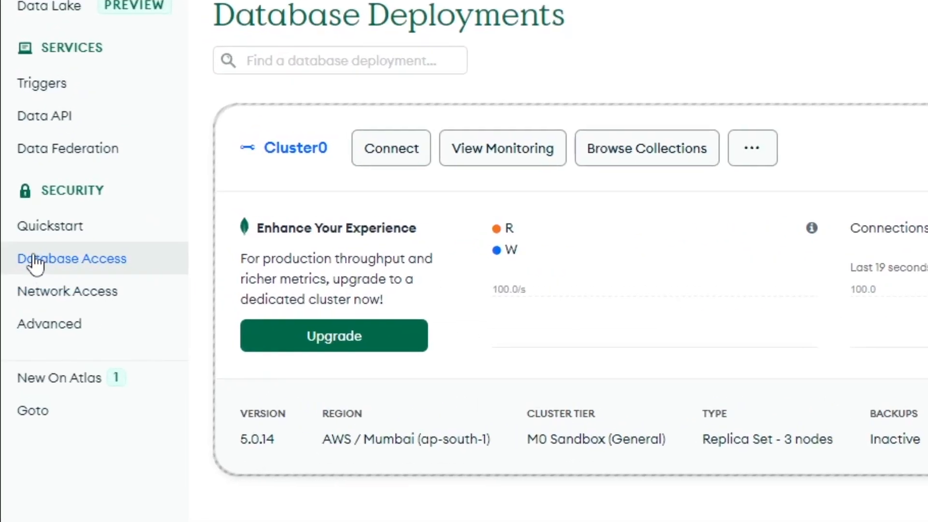
Start a new database user in Database Access and enter its username and password.
{"action": "left_click", "coordinate": [24, 274]}
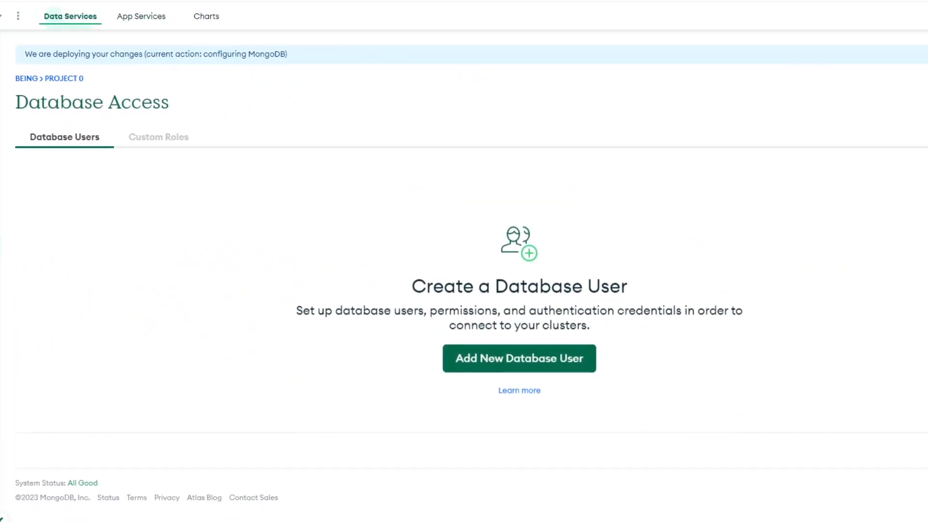
{"action": "left_click", "coordinate": [503, 372]}
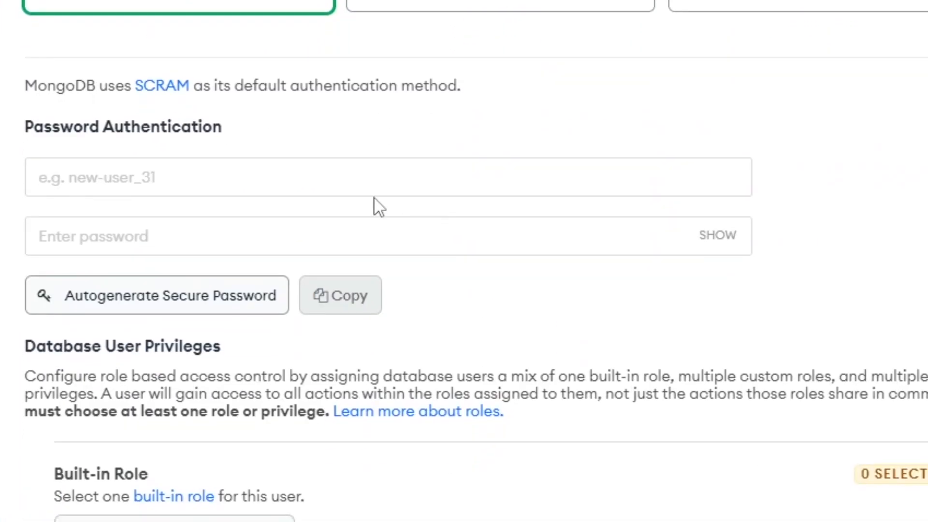
{"action": "type", "text": "BeingYT"}
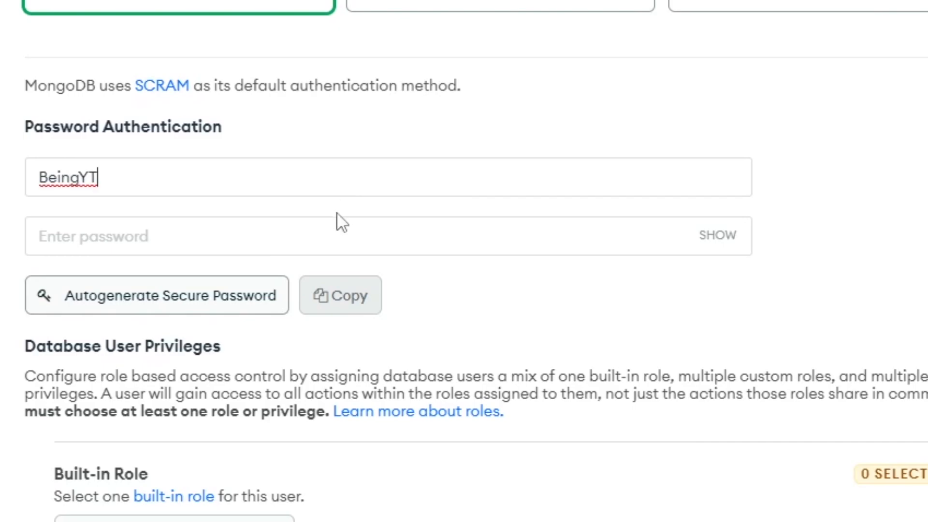
{"action": "left_click", "coordinate": [343, 230]}
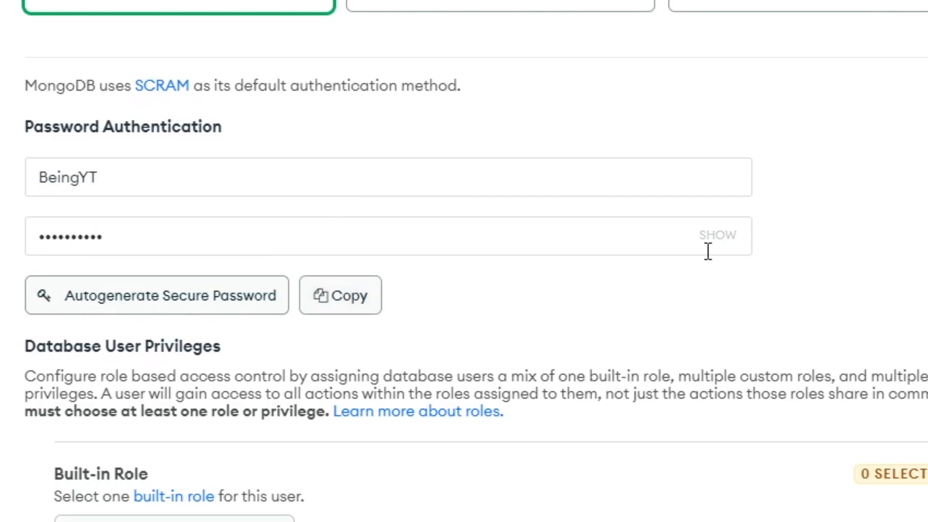
{"action": "left_click", "coordinate": [706, 244]}
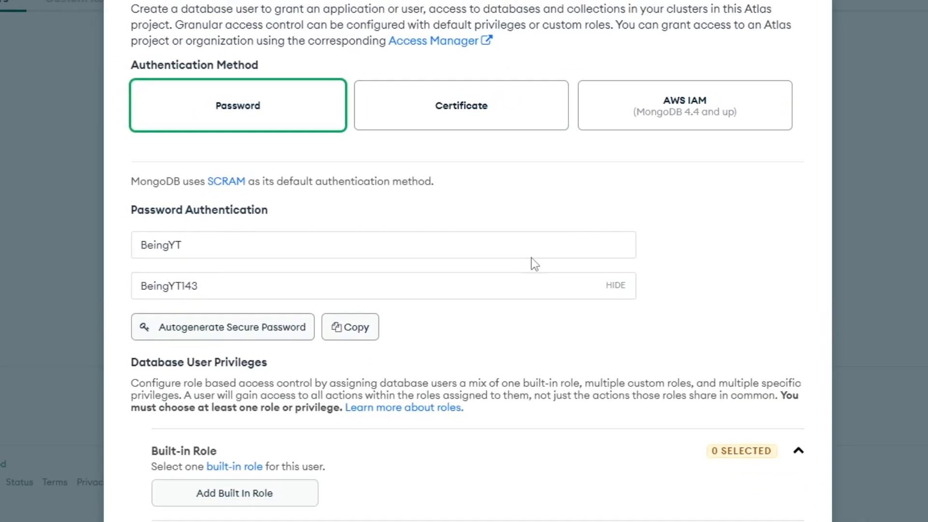
{"action": "scroll", "coordinate": [532, 258], "scroll_direction": "down", "scroll_amount": 5}
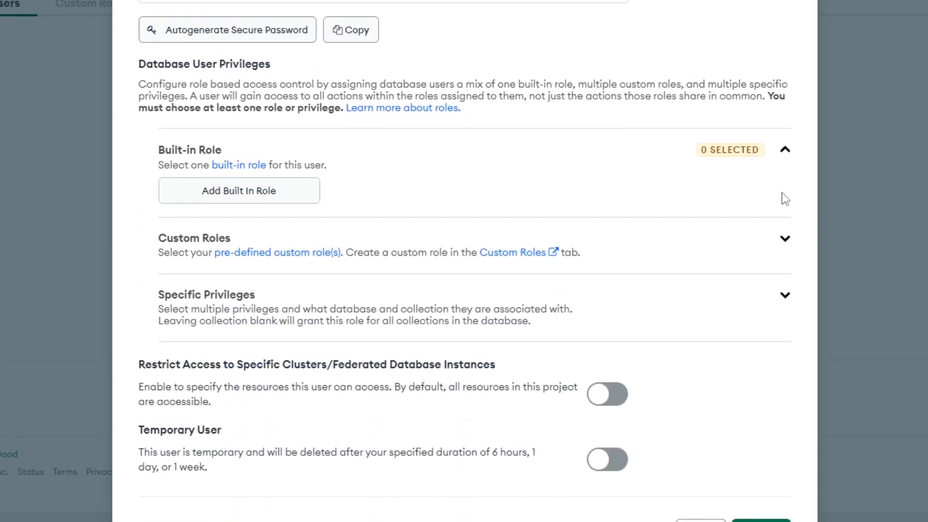
Give the user the built-in role Read and write to any database and add it.
{"action": "left_click", "coordinate": [231, 198]}
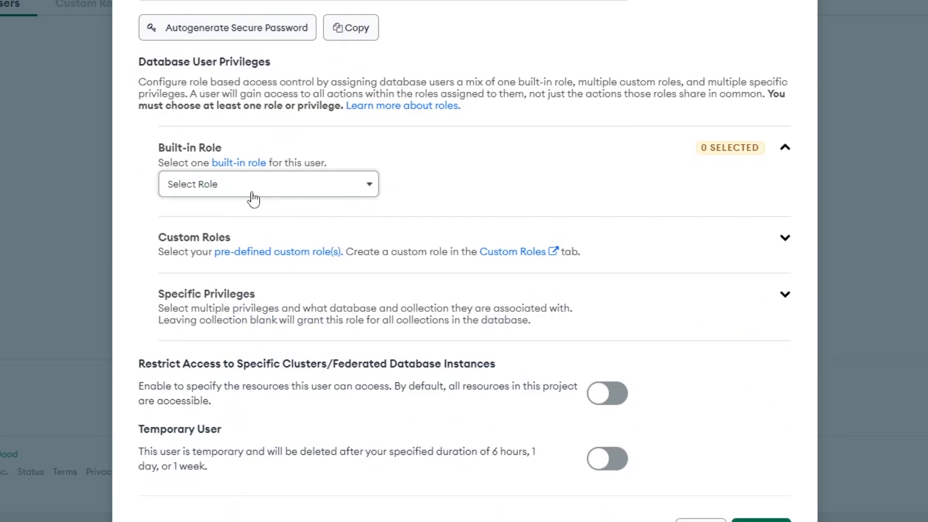
{"action": "left_click", "coordinate": [246, 192]}
{"action": "left_click", "coordinate": [248, 244]}
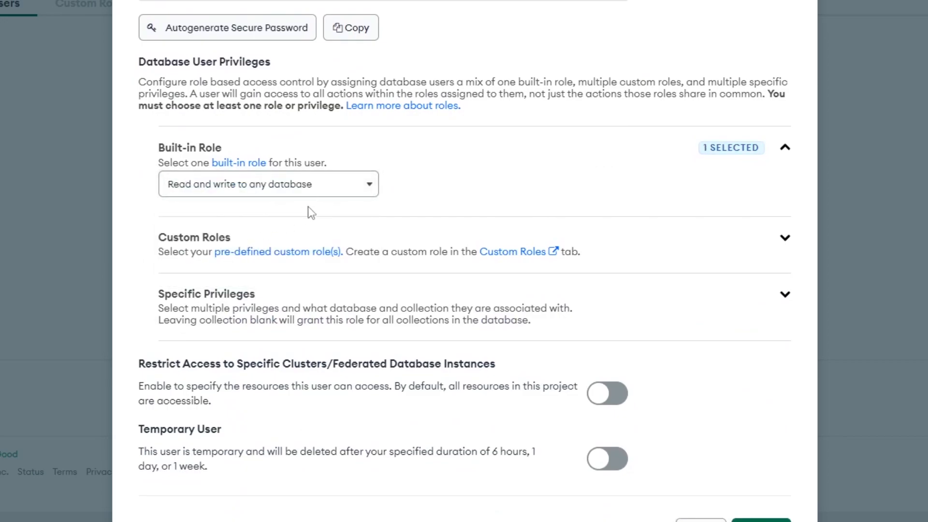
{"action": "scroll", "coordinate": [663, 211], "scroll_direction": "down", "scroll_amount": 2}
{"action": "left_click", "coordinate": [767, 441]}
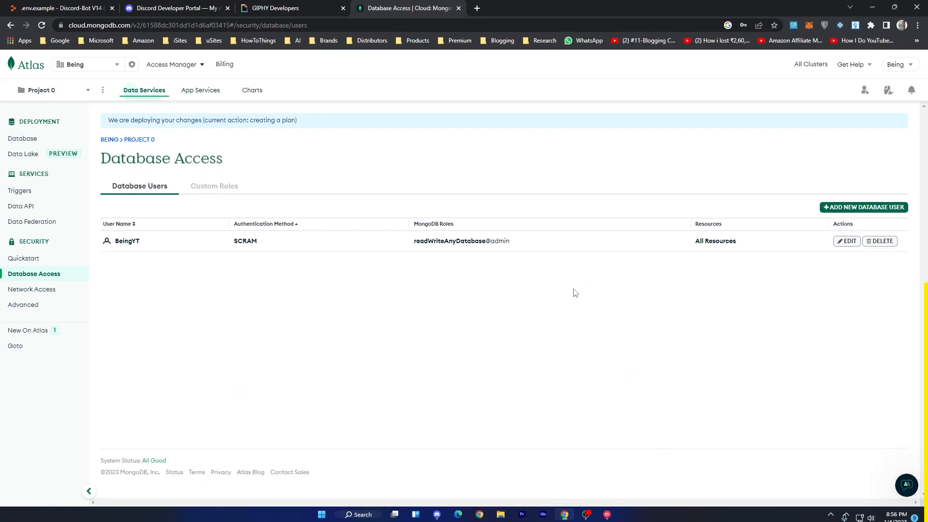
Add a 0.0.0.0/0 Allow Access From Anywhere entry to the Network Access list.
{"action": "left_click", "coordinate": [23, 290]}
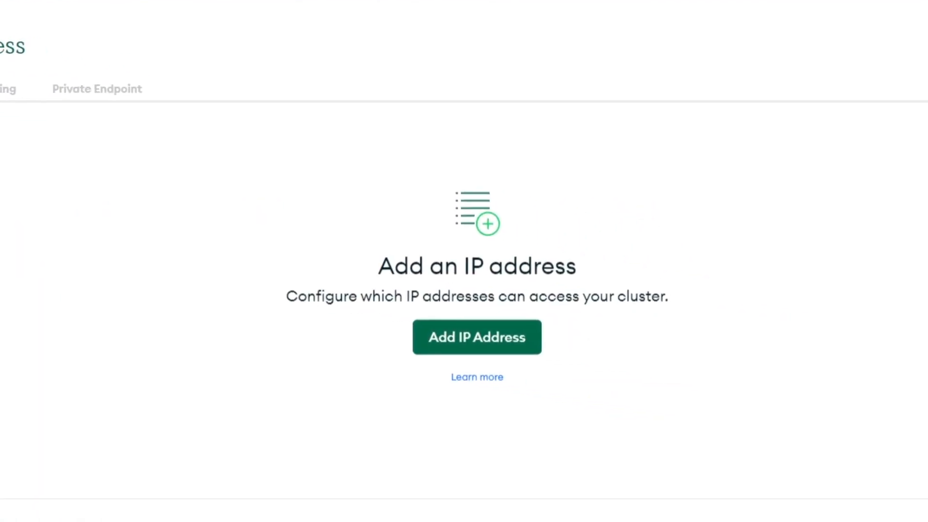
{"action": "left_click", "coordinate": [469, 341]}
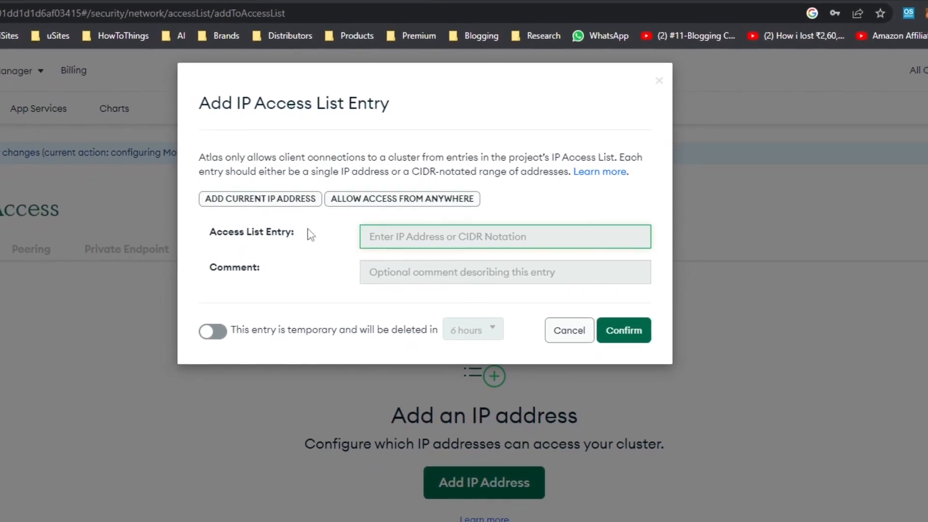
{"action": "left_click", "coordinate": [406, 184]}
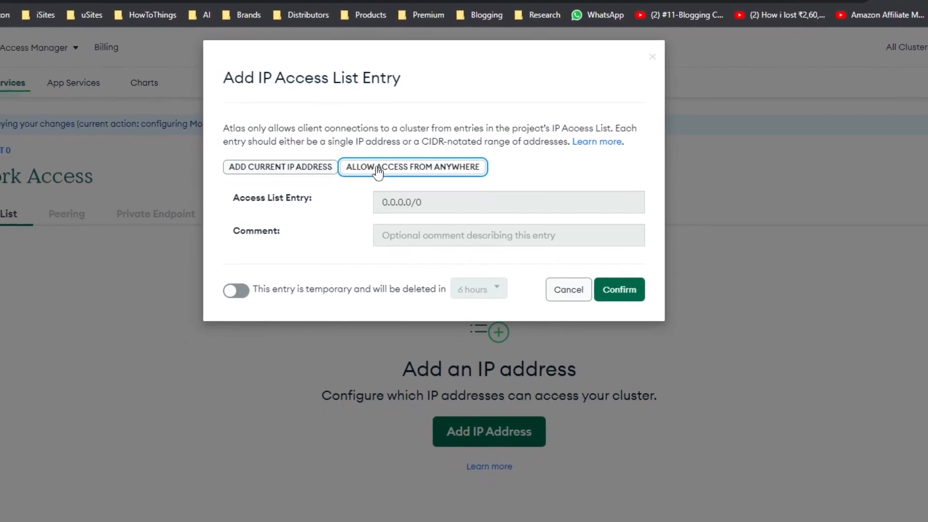
{"action": "left_click", "coordinate": [621, 271]}
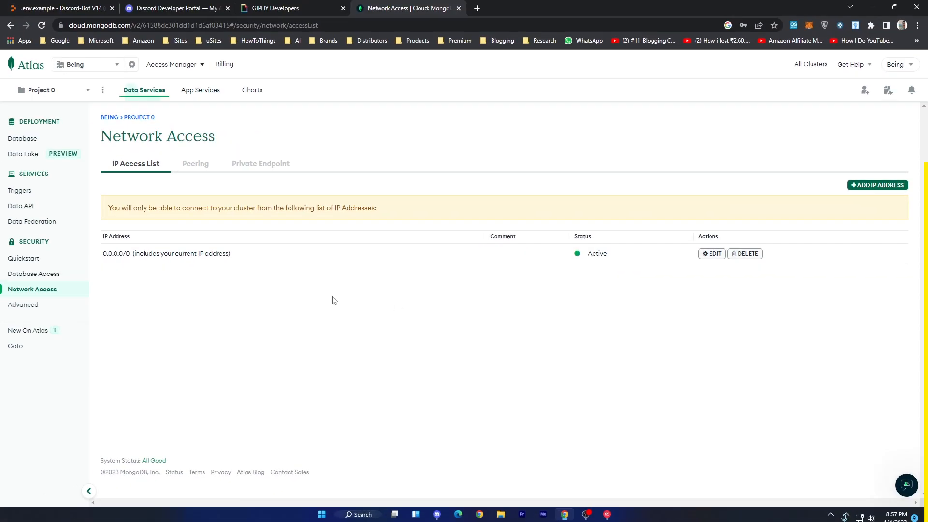
Copy Cluster0's Node.js application connection string via Connect your application.
{"action": "left_click", "coordinate": [21, 138]}
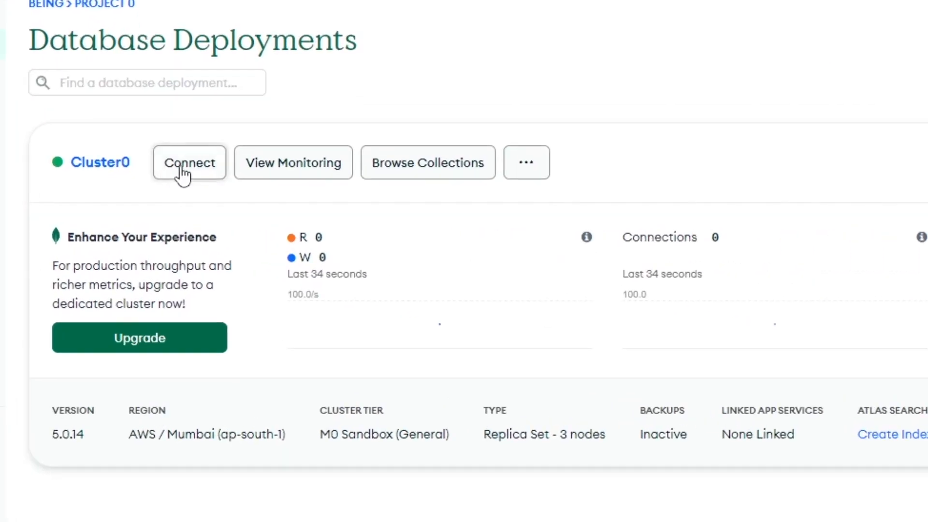
{"action": "left_click", "coordinate": [178, 201]}
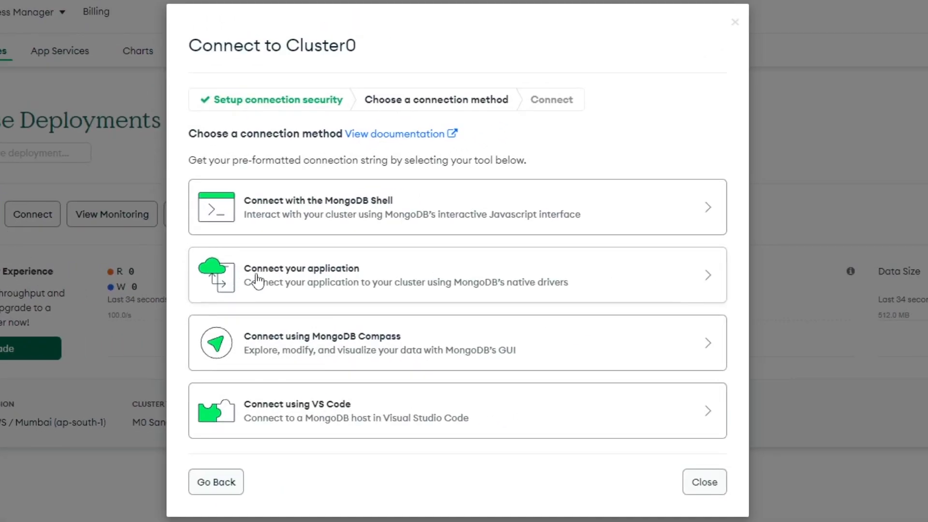
{"action": "left_click", "coordinate": [534, 277]}
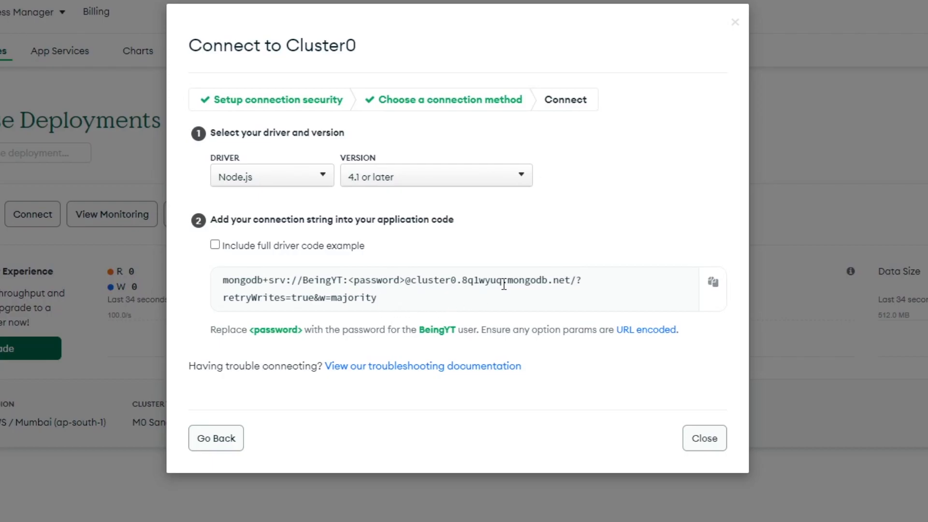
{"action": "left_click", "coordinate": [714, 284]}
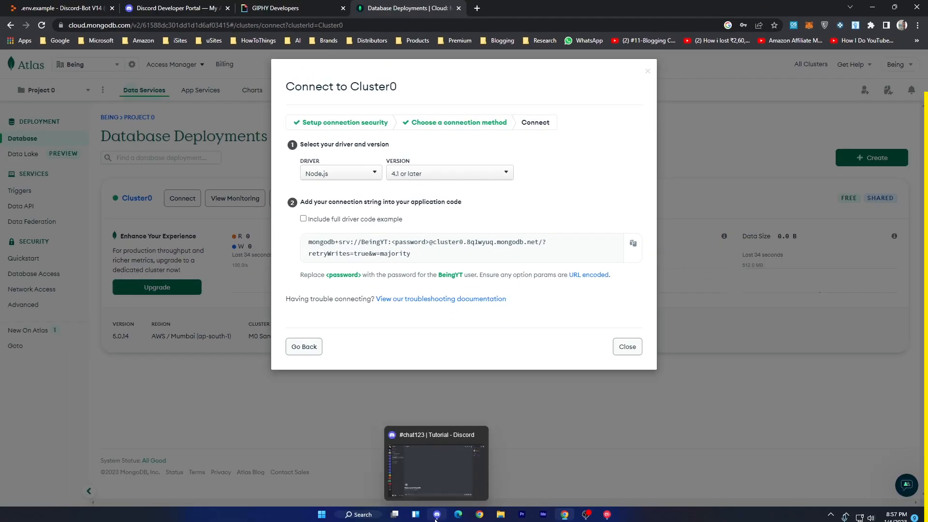
Paste the connection string into Discord's message box and replace <password> with the database user's password.
{"action": "left_click", "coordinate": [436, 515]}
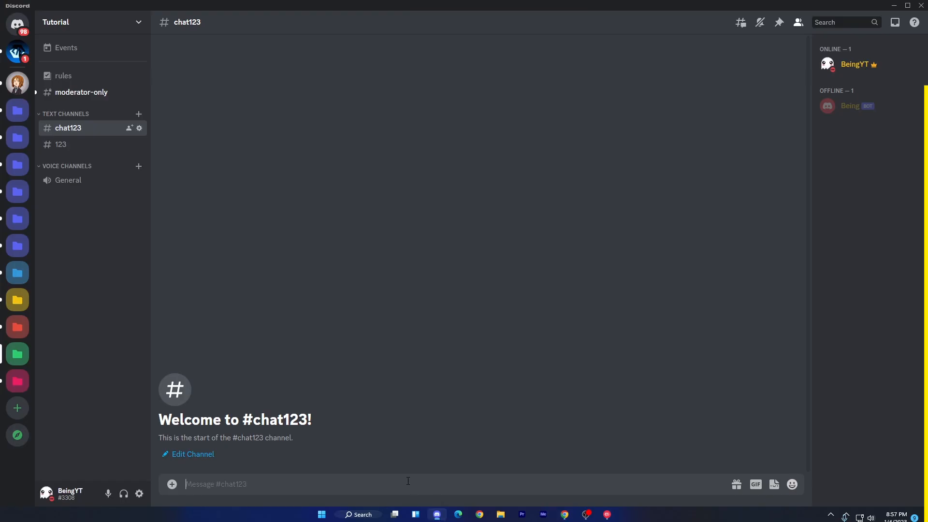
{"action": "key", "text": "ctrl+v"}
{"action": "left_click", "coordinate": [306, 486]}
{"action": "key", "text": "BackSpace"}
{"action": "key", "text": "BackSpace"}
{"action": "key", "text": "BackSpace"}
{"action": "key", "text": "BackSpace"}
{"action": "key", "text": "BackSpace"}
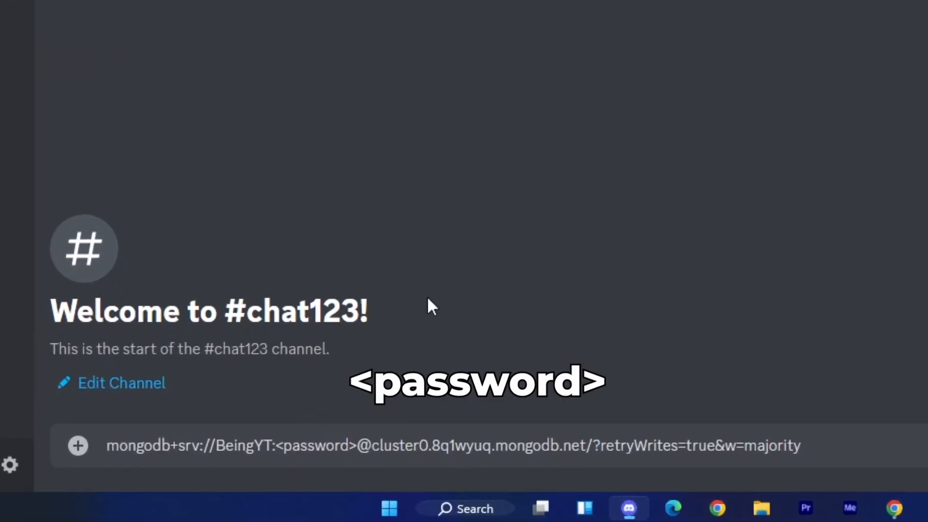
{"action": "key", "text": "BackSpace"}
{"action": "key", "text": "BackSpace"}
{"action": "key", "text": "BackSpace"}
{"action": "key", "text": "BackSpace"}
{"action": "key", "text": "BackSpace"}
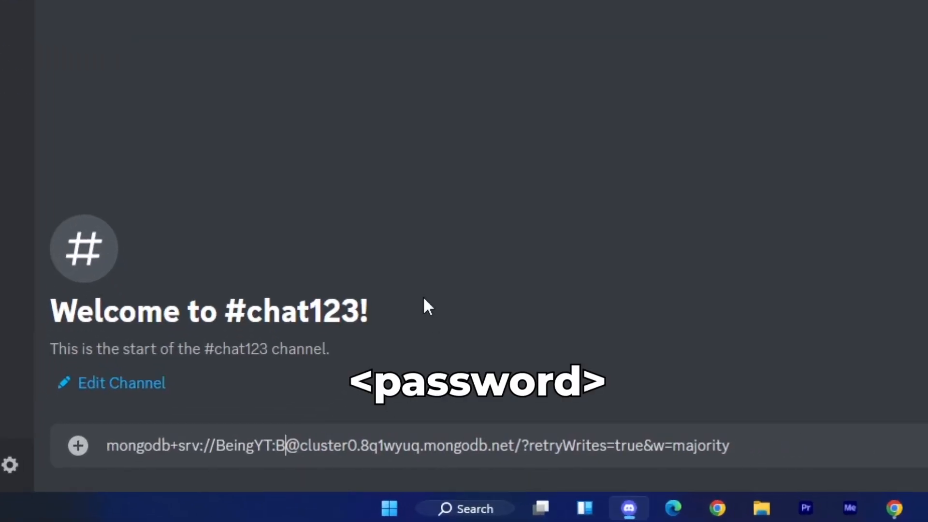
Clear the finished connection string from the message box and return to Replit's secrets.
{"action": "left_click_drag", "start_coordinate": [216, 446], "coordinate": [271, 446]}
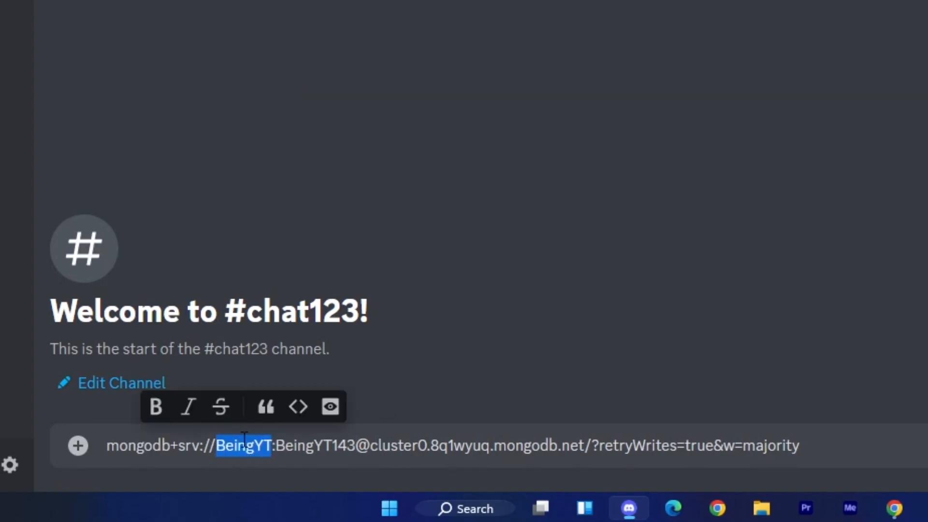
{"action": "left_click", "coordinate": [844, 447]}
{"action": "key", "text": "ctrl+a"}
{"action": "key", "text": "BackSpace"}
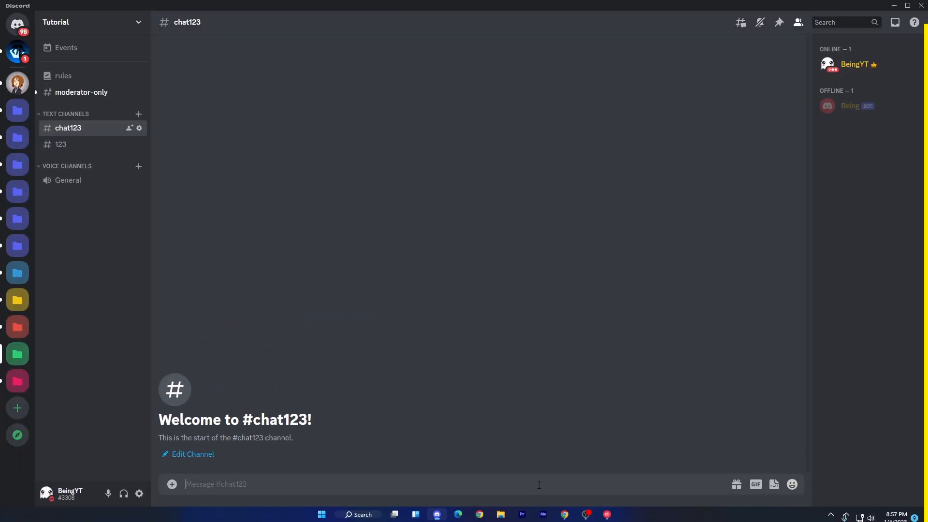
{"action": "left_click", "coordinate": [564, 513]}
{"action": "left_click", "coordinate": [95, 9]}
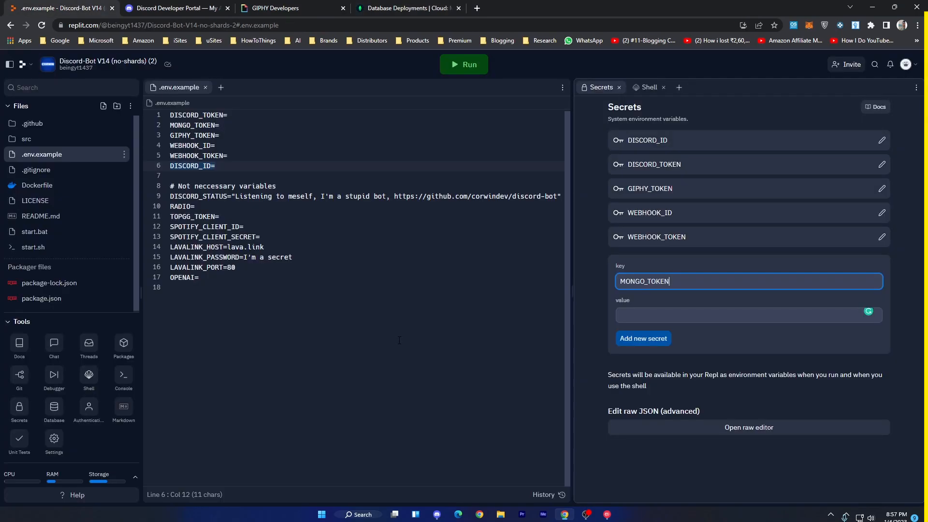
Paste the connection string as MONGO_TOKEN's value and add it as a new secret.
{"action": "left_click", "coordinate": [669, 322]}
{"action": "key", "text": "ctrl+v"}
{"action": "left_click", "coordinate": [666, 348]}
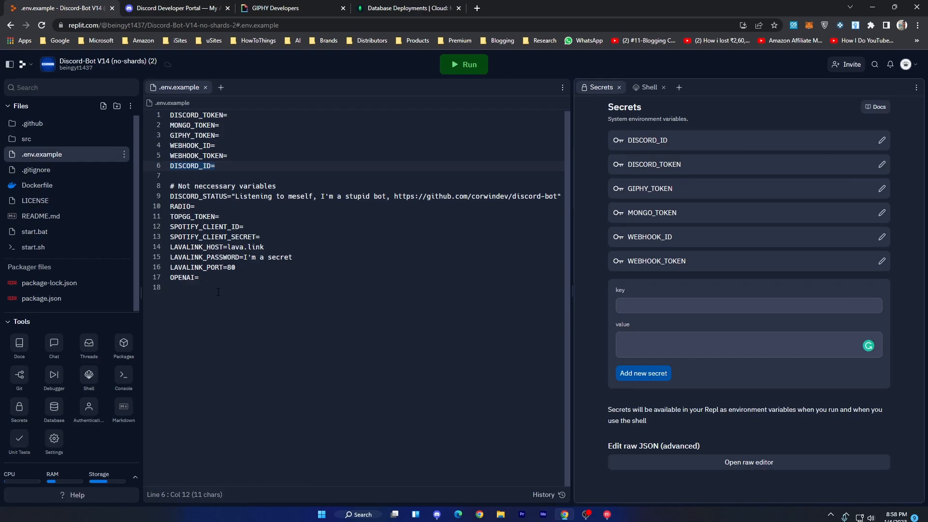
{"action": "left_click", "coordinate": [299, 303]}
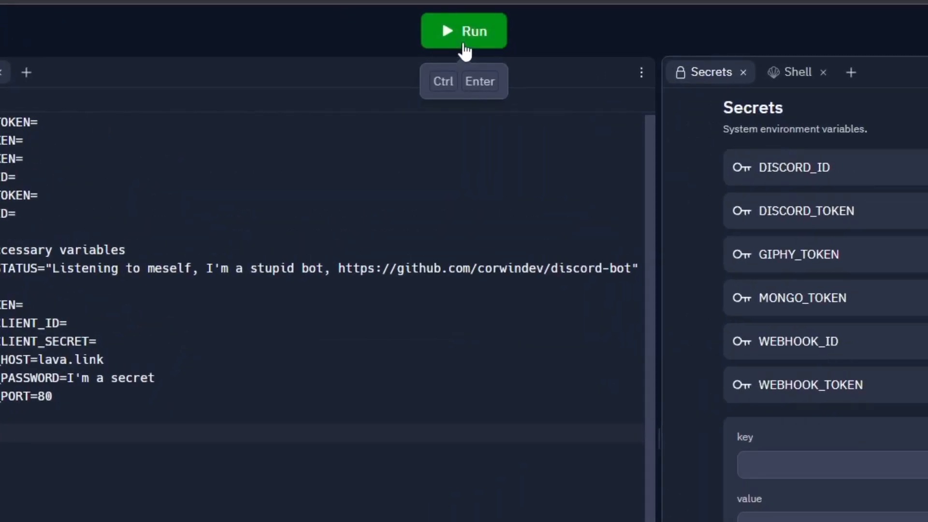
Run the bot until it starts on 1 server with Lavalink connected, then switch to Discord.
{"action": "left_click", "coordinate": [464, 46]}
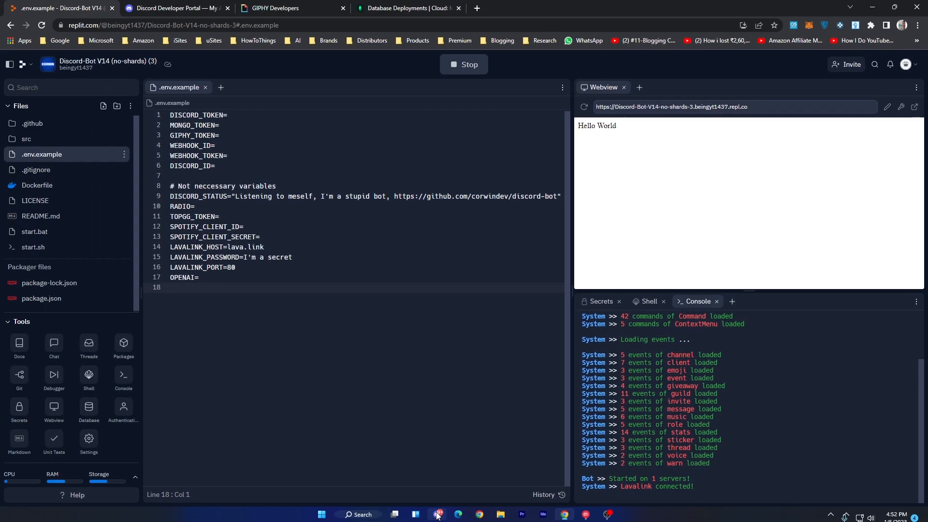
{"action": "left_click", "coordinate": [437, 516]}
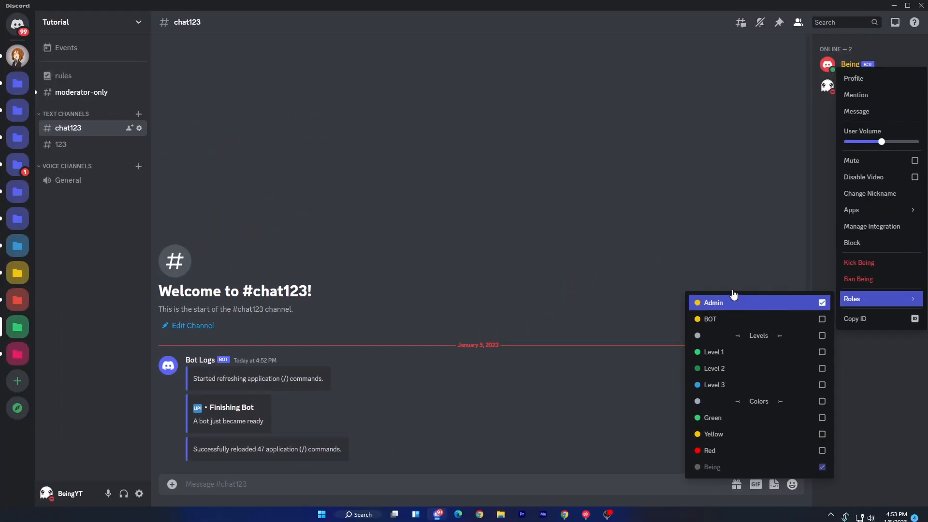
Send the bot's /help command in the #123 channel.
{"action": "left_click", "coordinate": [435, 213]}
{"action": "left_click", "coordinate": [64, 146]}
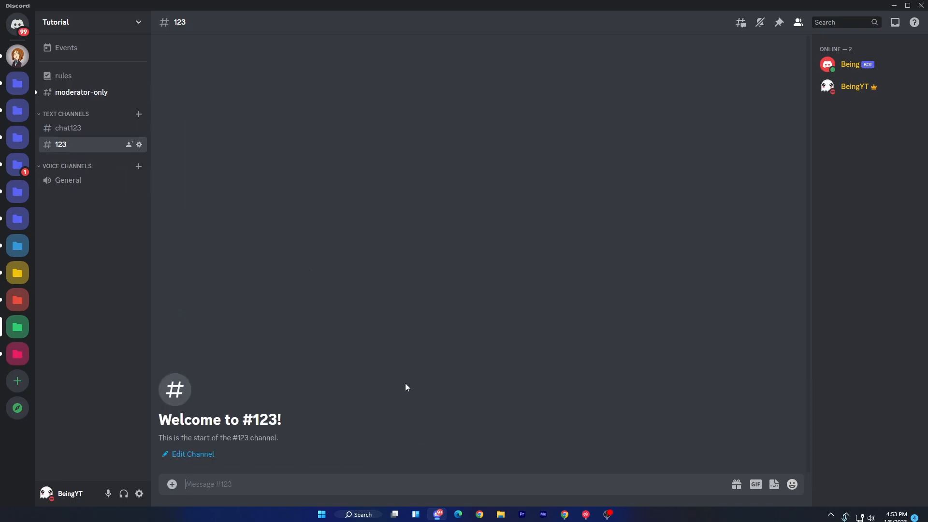
{"action": "type", "text": "/"}
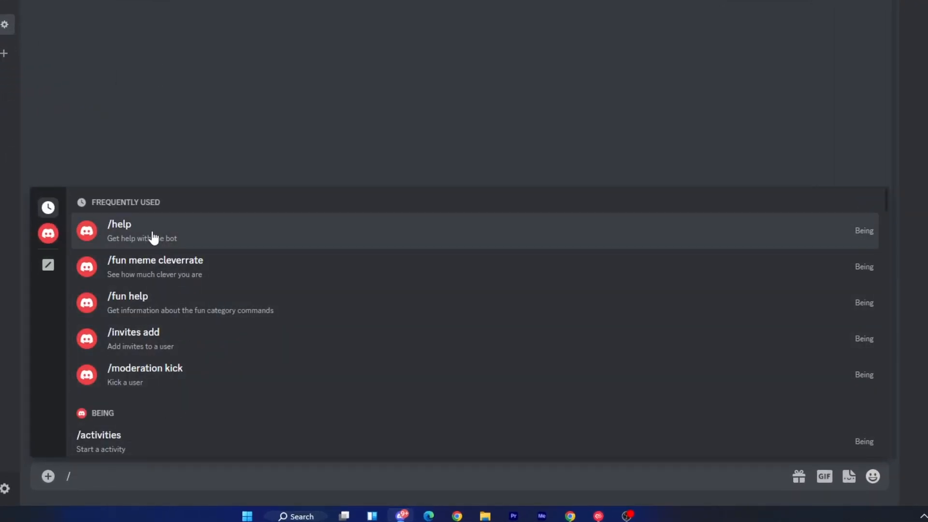
{"action": "left_click", "coordinate": [153, 237]}
{"action": "key", "text": "Return"}
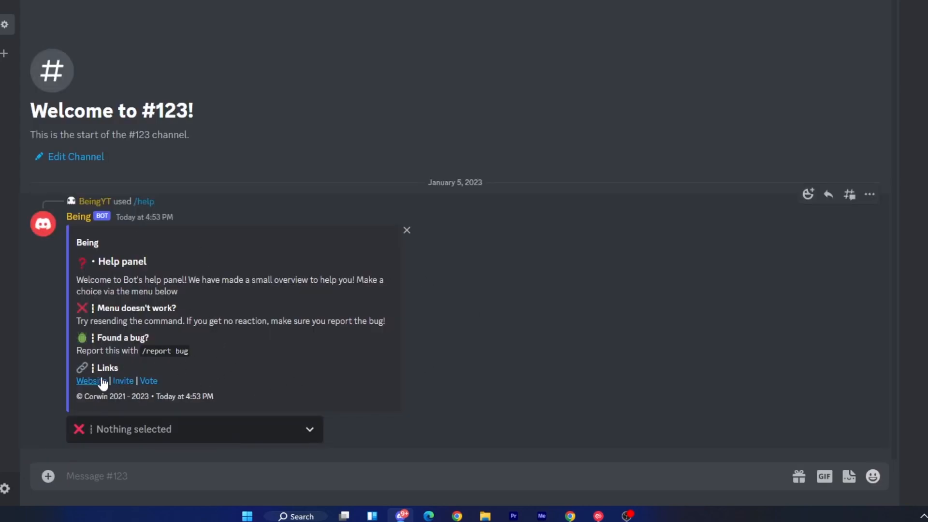
Show the Commands category in the help panel, page forward, then return to page one.
{"action": "left_click", "coordinate": [227, 429]}
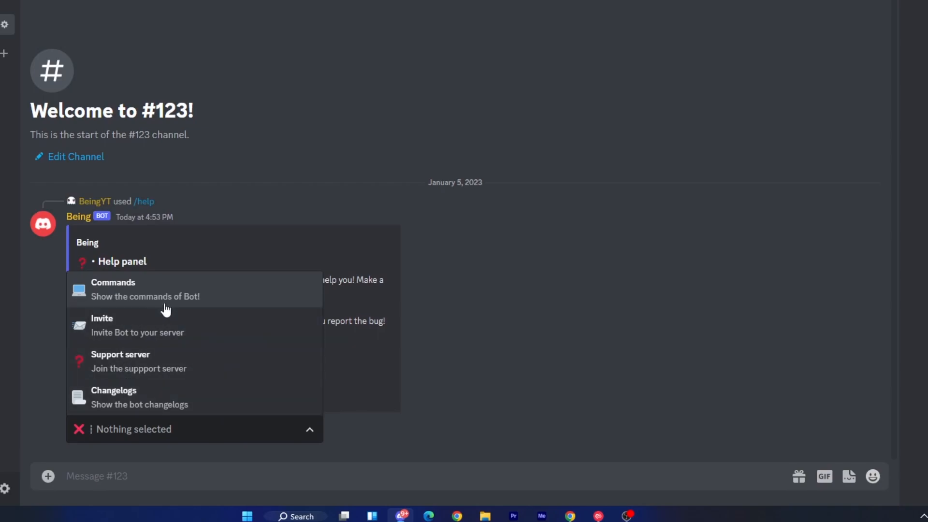
{"action": "left_click", "coordinate": [145, 289]}
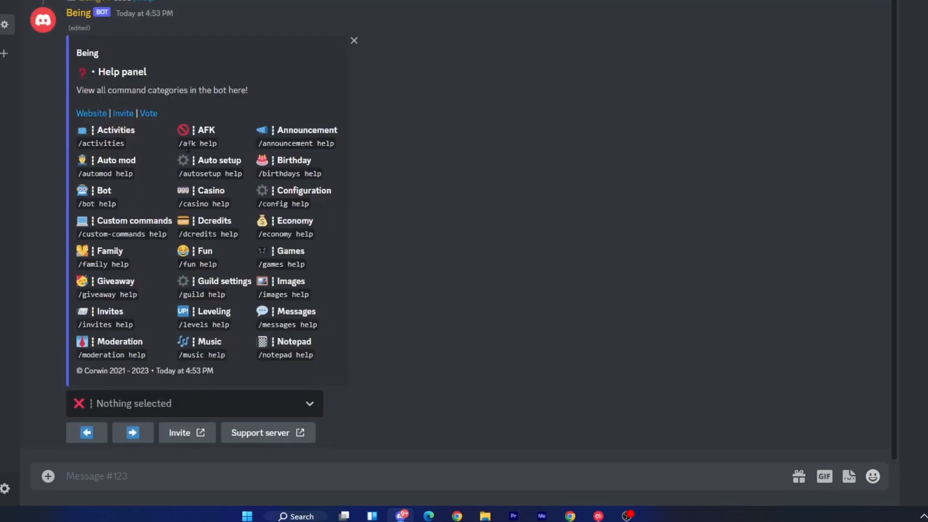
{"action": "left_click", "coordinate": [172, 413]}
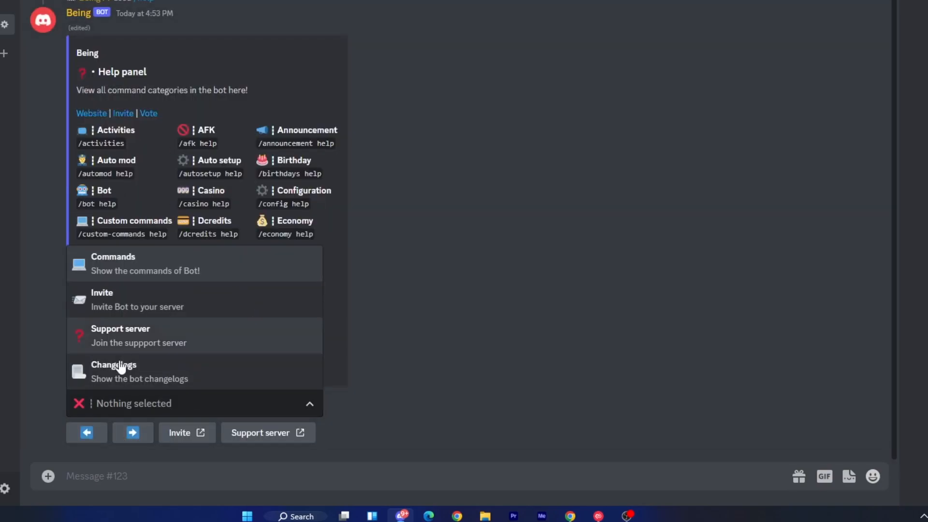
{"action": "left_click", "coordinate": [130, 435]}
{"action": "left_click", "coordinate": [135, 438]}
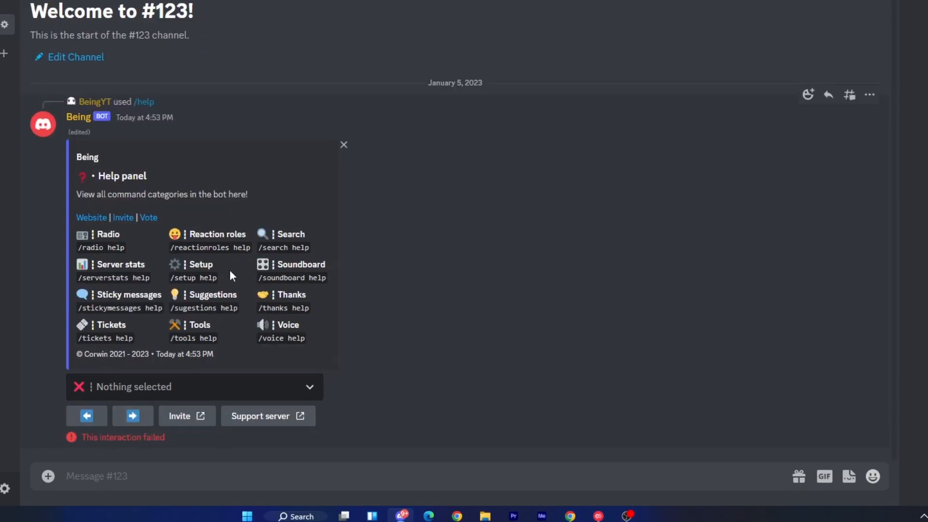
{"action": "left_click", "coordinate": [77, 417]}
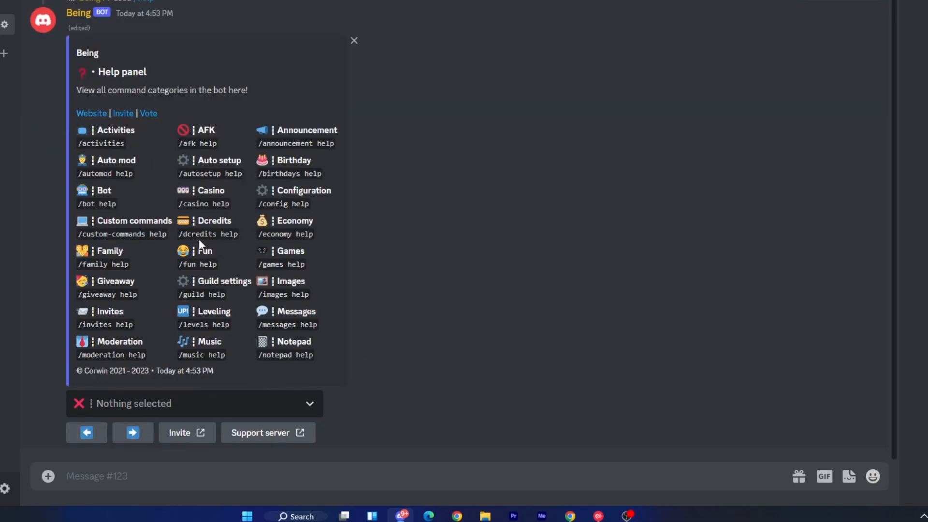
Send the bot's /moderation help command.
{"action": "type", "text": "/mod"}
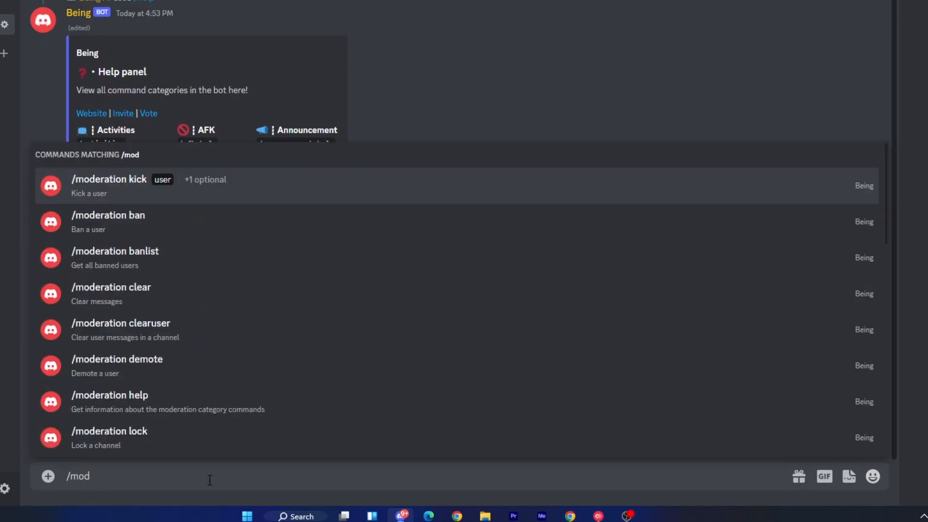
{"action": "left_click", "coordinate": [193, 395]}
{"action": "key", "text": "Return"}
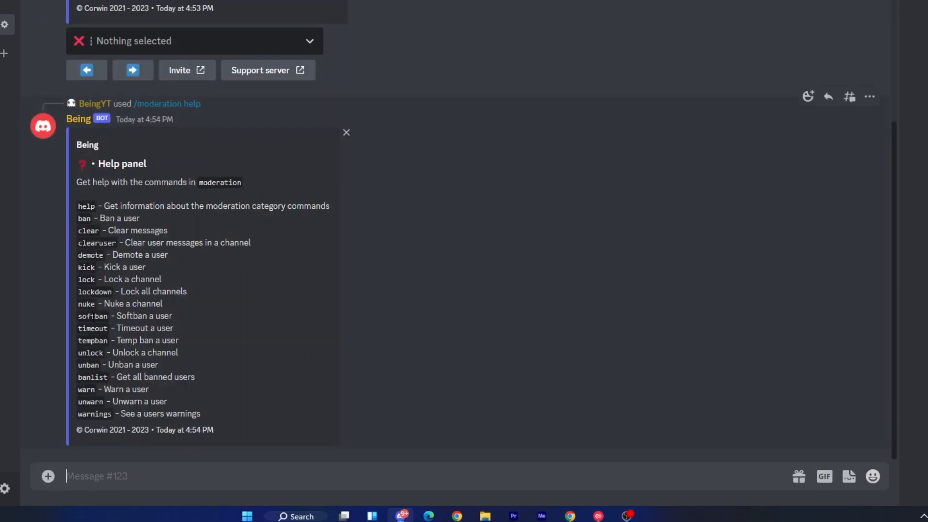
Ban the bot with Don't Delete Any and reason 'you were excl', then copy the Replit Webview URL.
{"action": "type", "text": "/ban"}
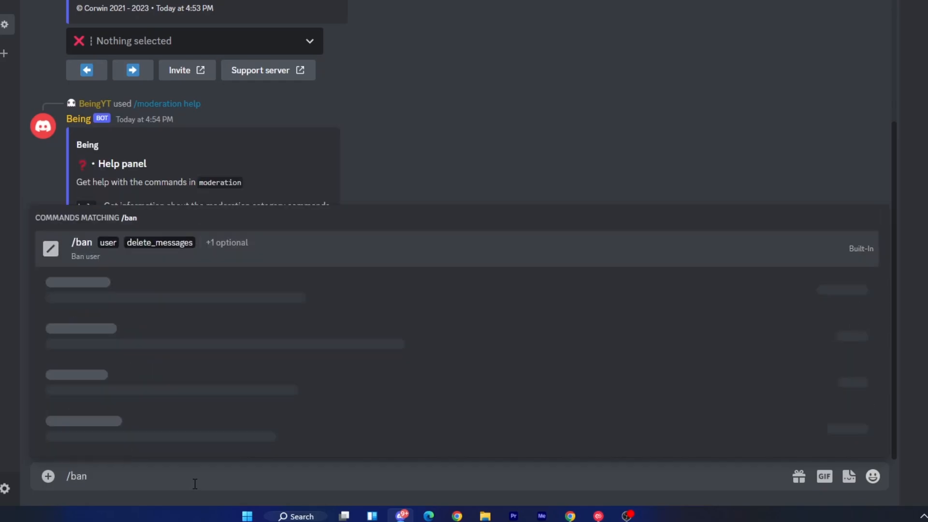
{"action": "key", "text": "Return"}
{"action": "left_click", "coordinate": [118, 419]}
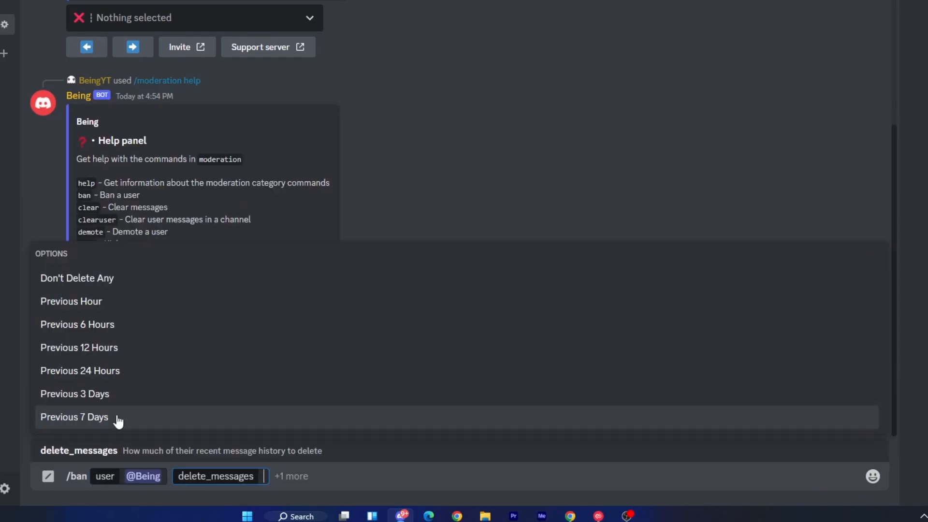
{"action": "left_click", "coordinate": [88, 282]}
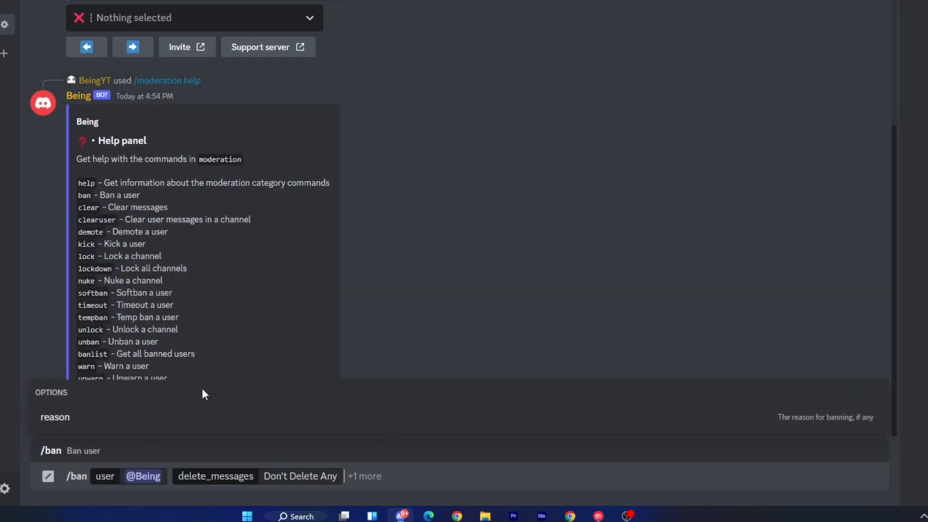
{"action": "left_click", "coordinate": [101, 416]}
{"action": "type", "text": "you were excl"}
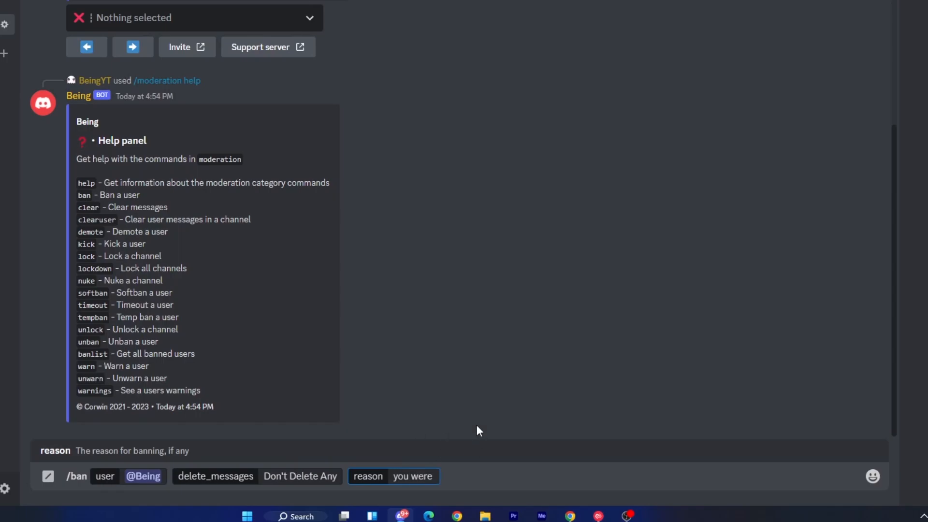
{"action": "key", "text": "Return"}
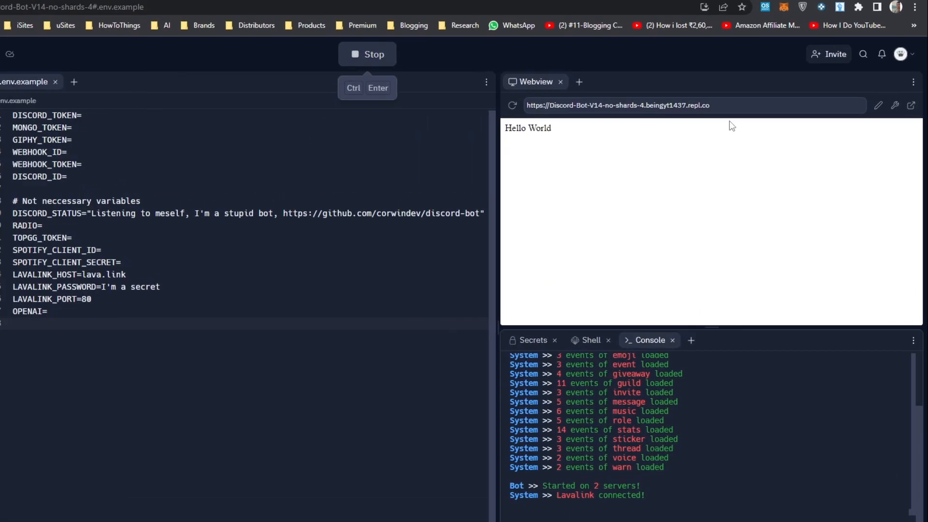
{"action": "left_click", "coordinate": [763, 108]}
{"action": "key", "text": "ctrl+c"}
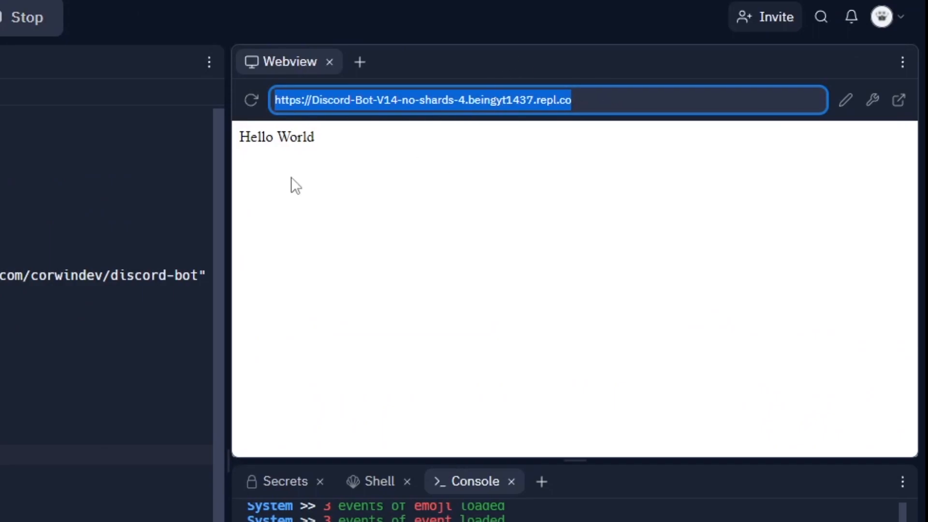
{"action": "left_click", "coordinate": [69, 2]}
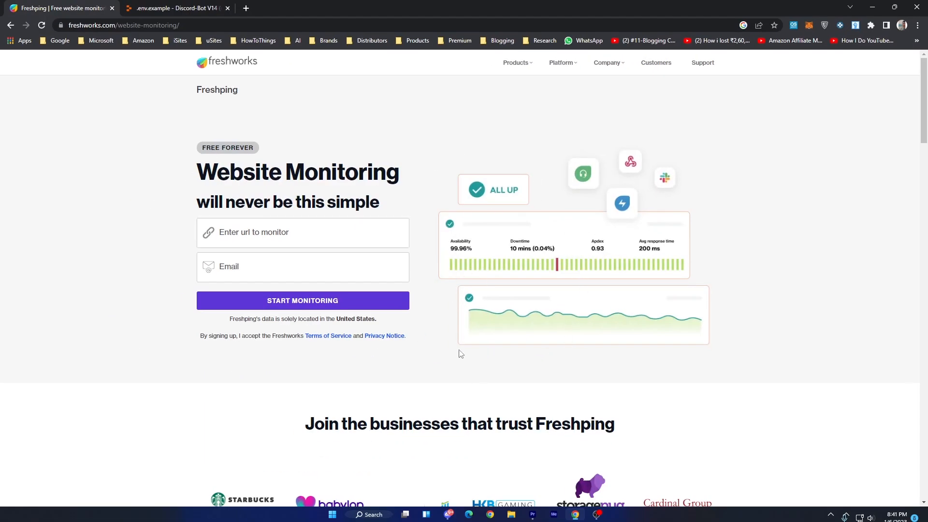
Start monitoring the pasted Replit URL in Freshping with the alert e-mail address filled in.
{"action": "left_click", "coordinate": [379, 232]}
{"action": "key", "text": "ctrl+v"}
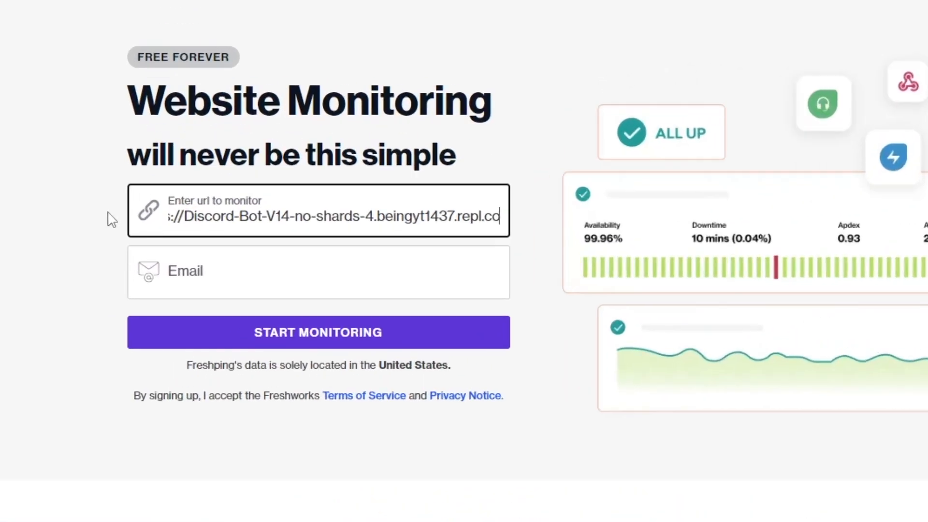
{"action": "left_click", "coordinate": [290, 274]}
{"action": "left_click", "coordinate": [325, 332]}
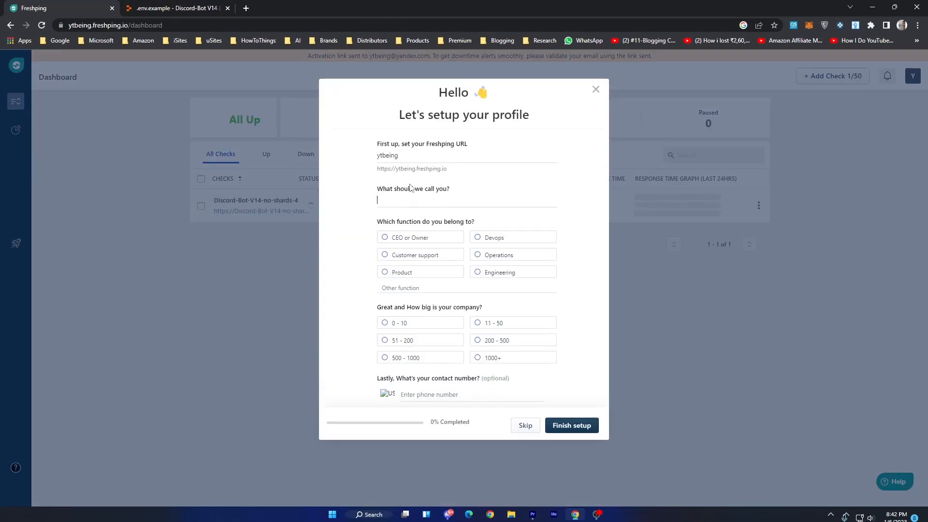
Complete the Freshping profile with a display name and the Devops function, then finish setup.
{"action": "left_click", "coordinate": [440, 204]}
{"action": "type", "text": "Being"}
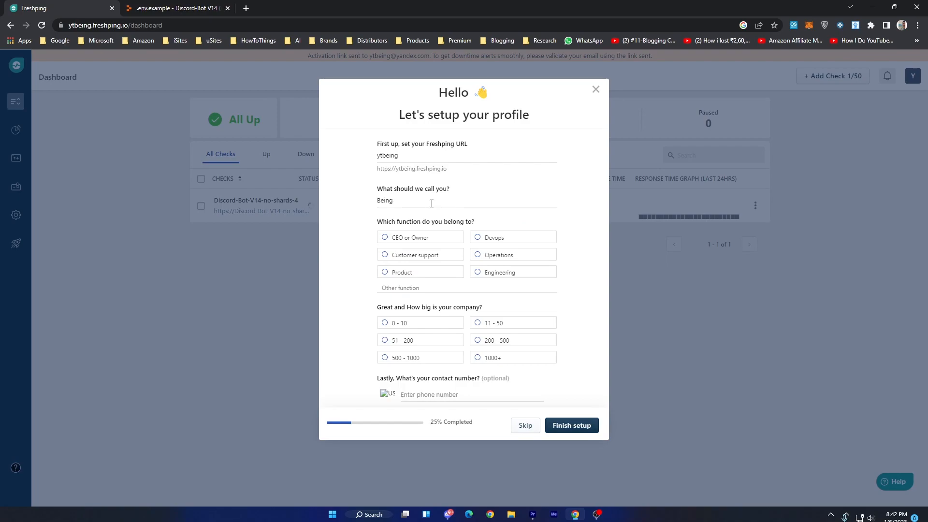
{"action": "left_click", "coordinate": [478, 237]}
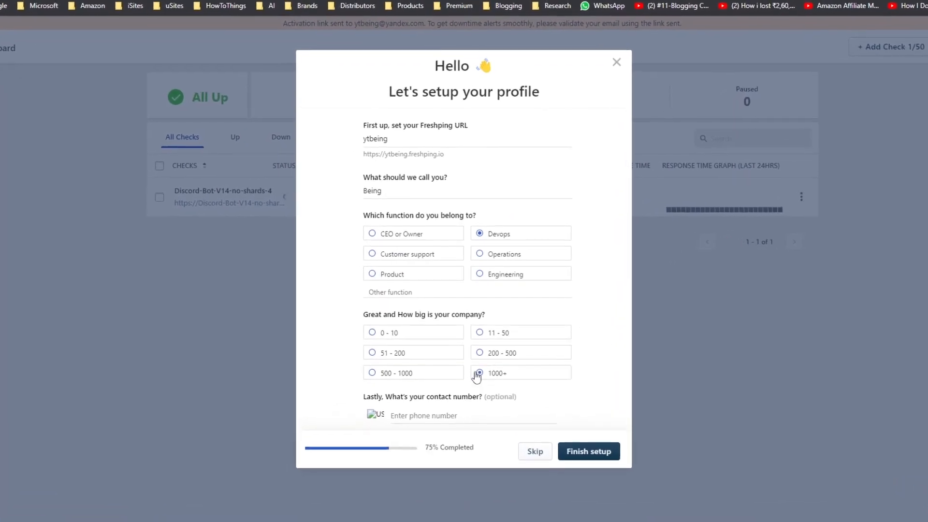
{"action": "left_click", "coordinate": [589, 451]}
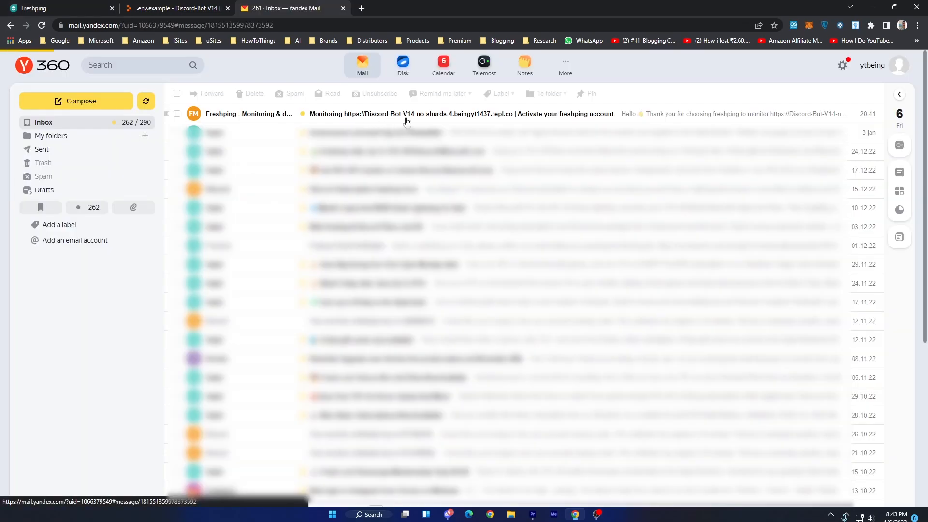
Follow the Freshping email's 'Activate your account' link, then enter your first name, last name and a password.
{"action": "left_click", "coordinate": [404, 119]}
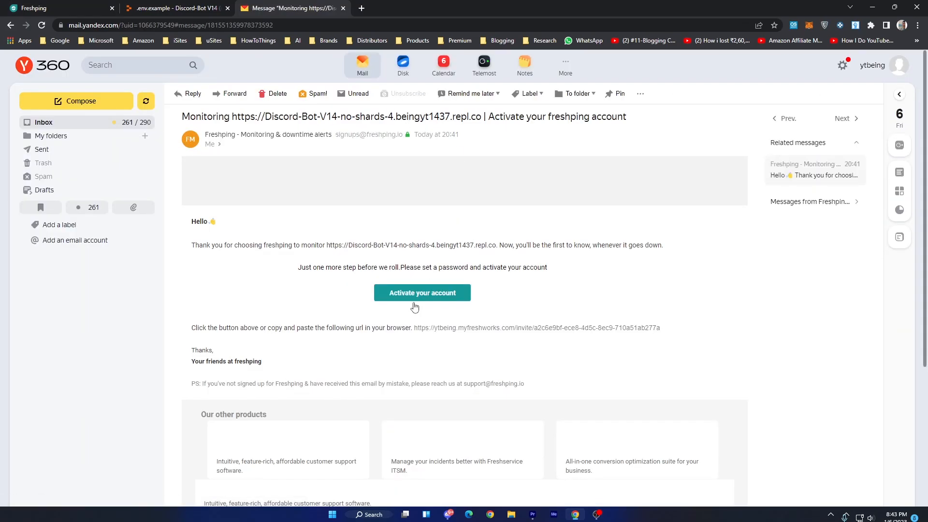
{"action": "left_click", "coordinate": [419, 295]}
{"action": "left_click", "coordinate": [422, 234]}
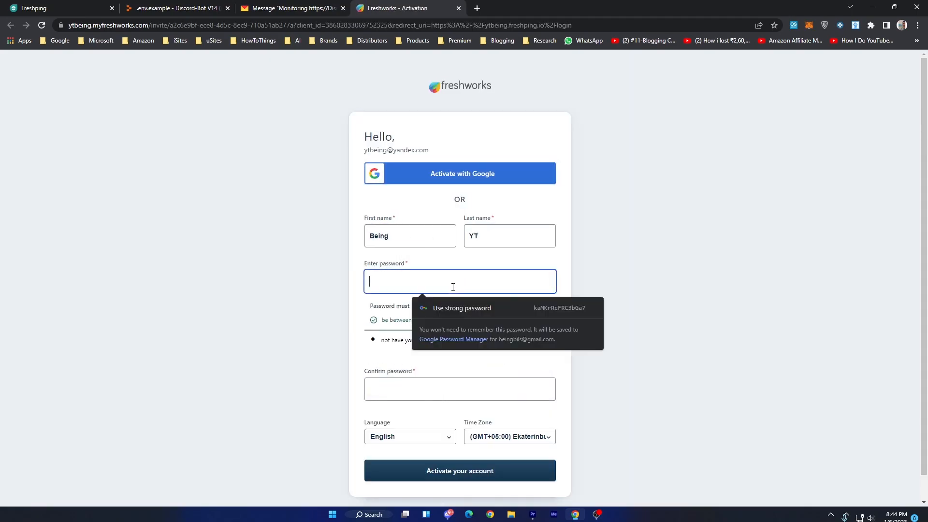
{"action": "key", "text": "ctrl+v"}
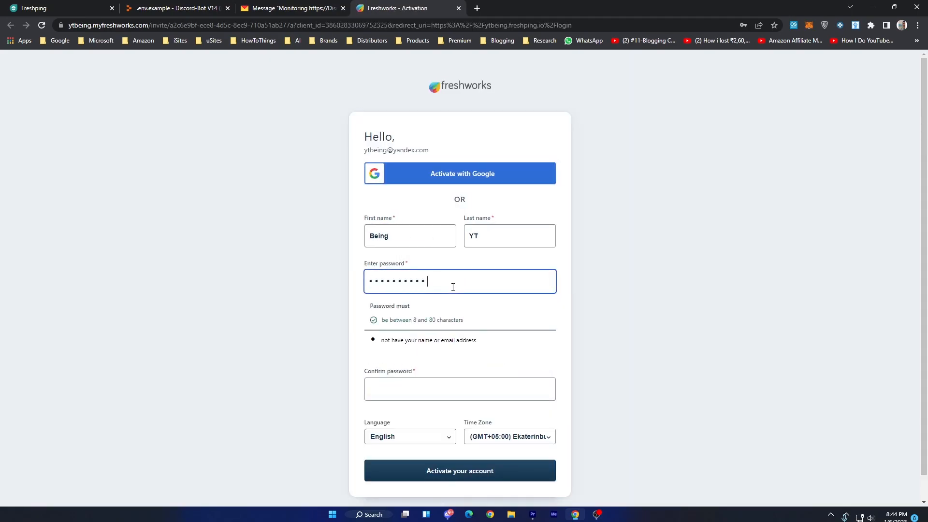